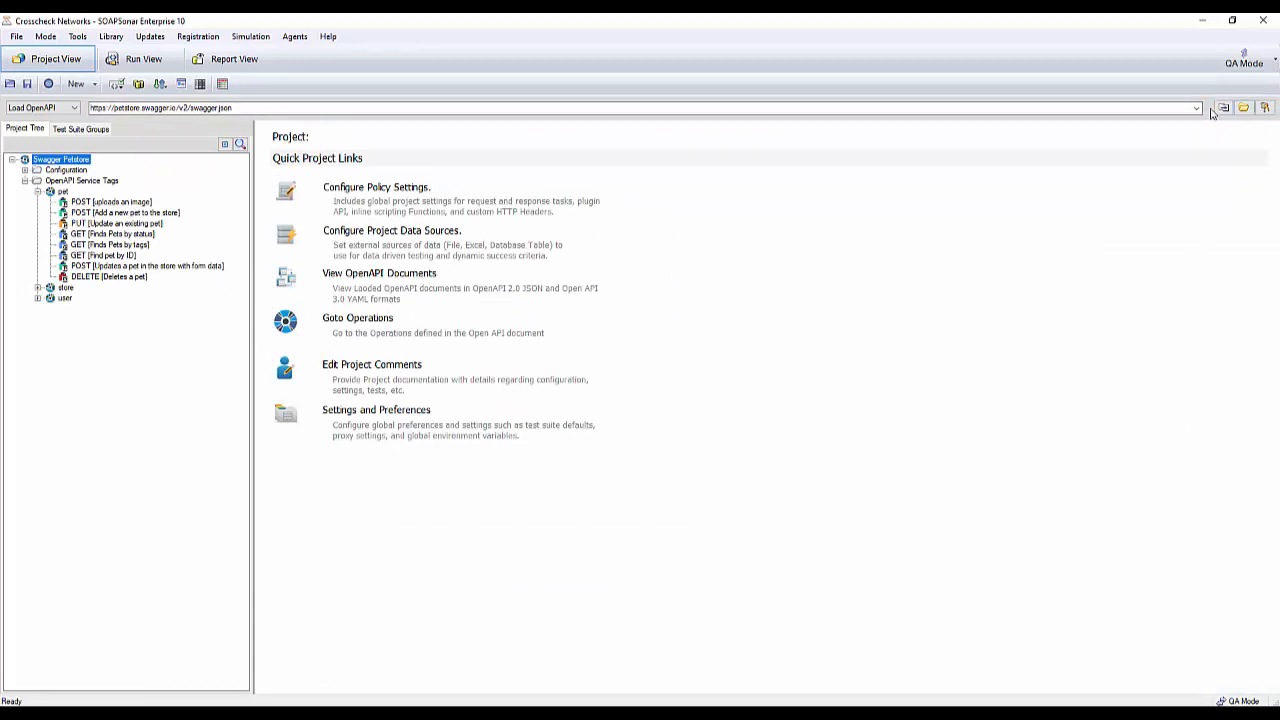
left_click(49, 109)
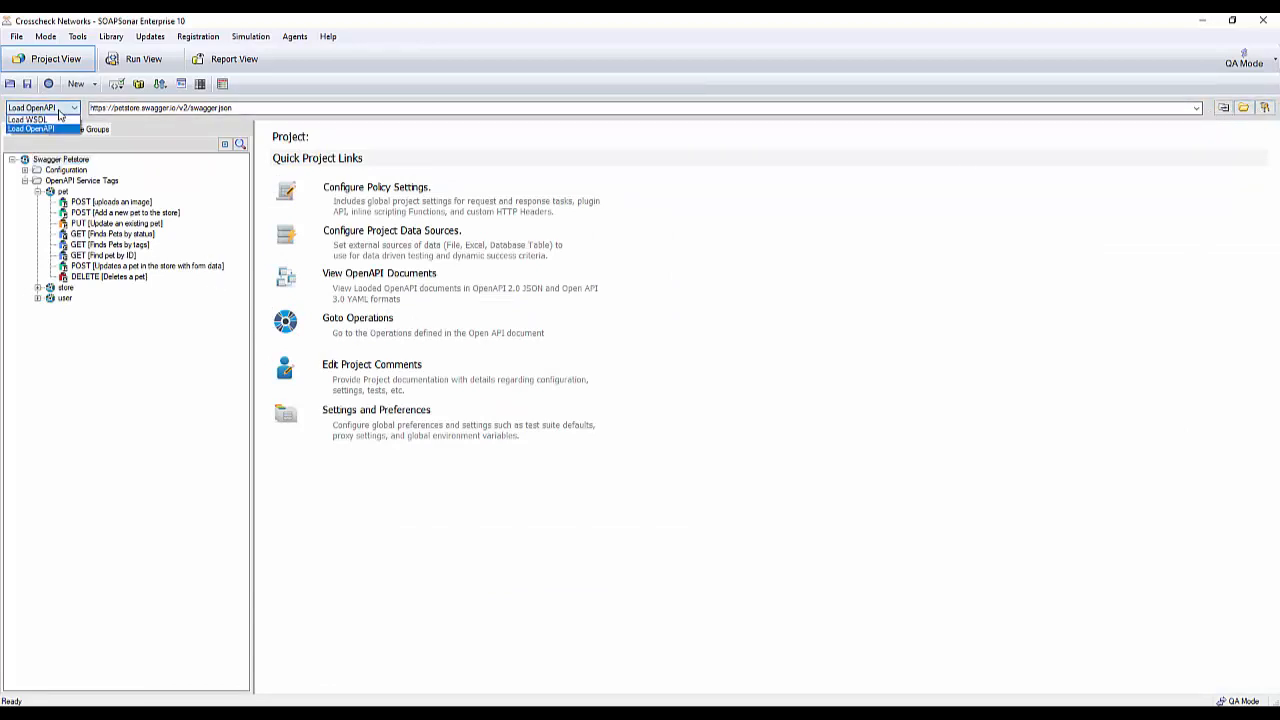
left_click(256, 108)
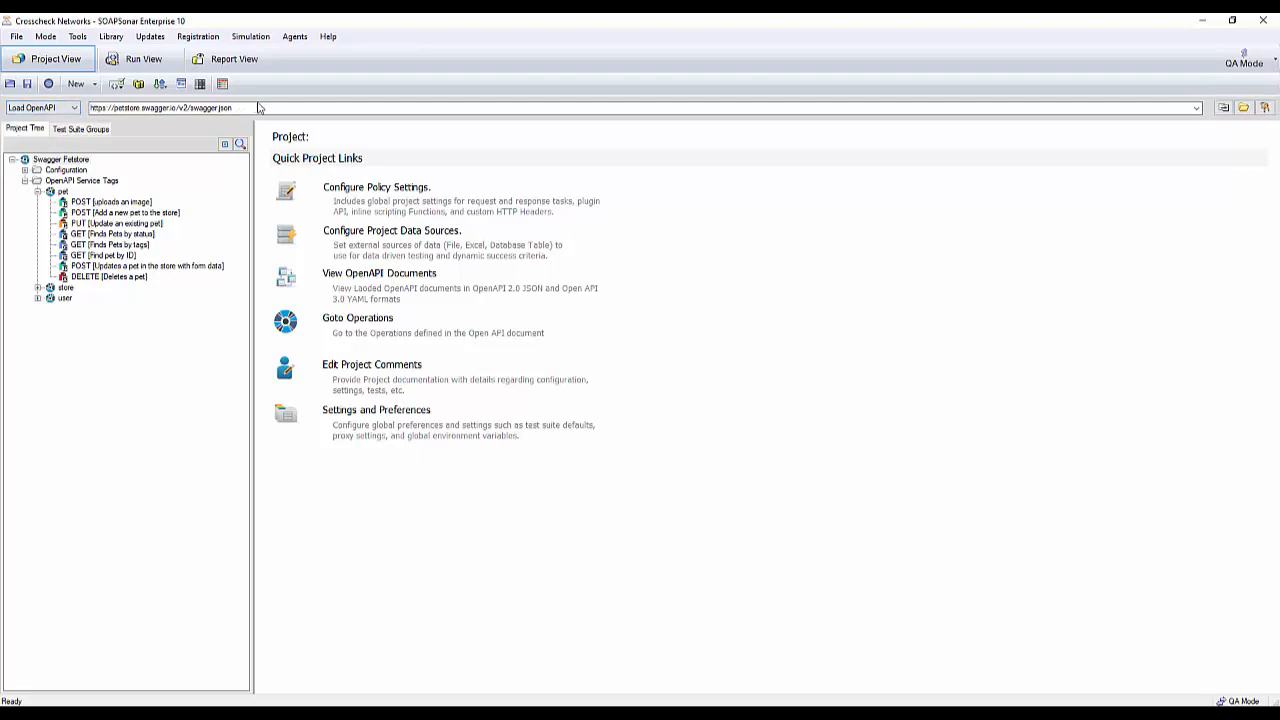
left_click(258, 108)
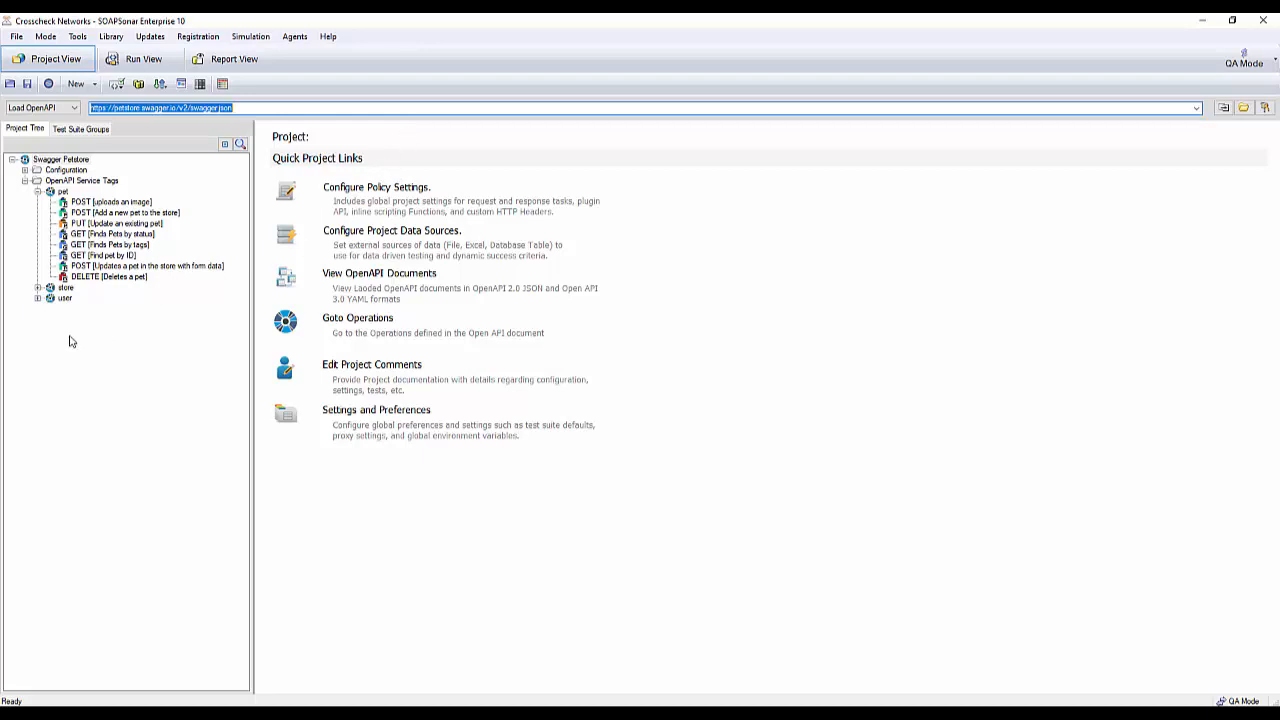
right_click(58, 338)
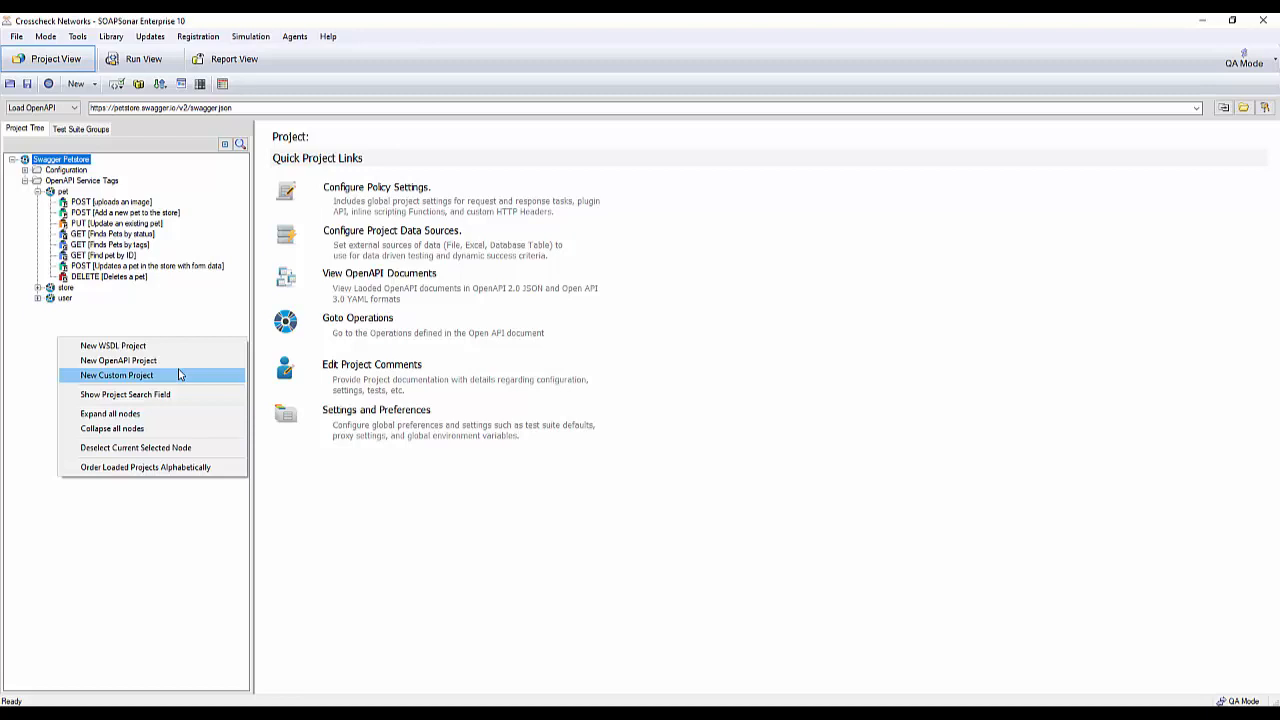
left_click(129, 323)
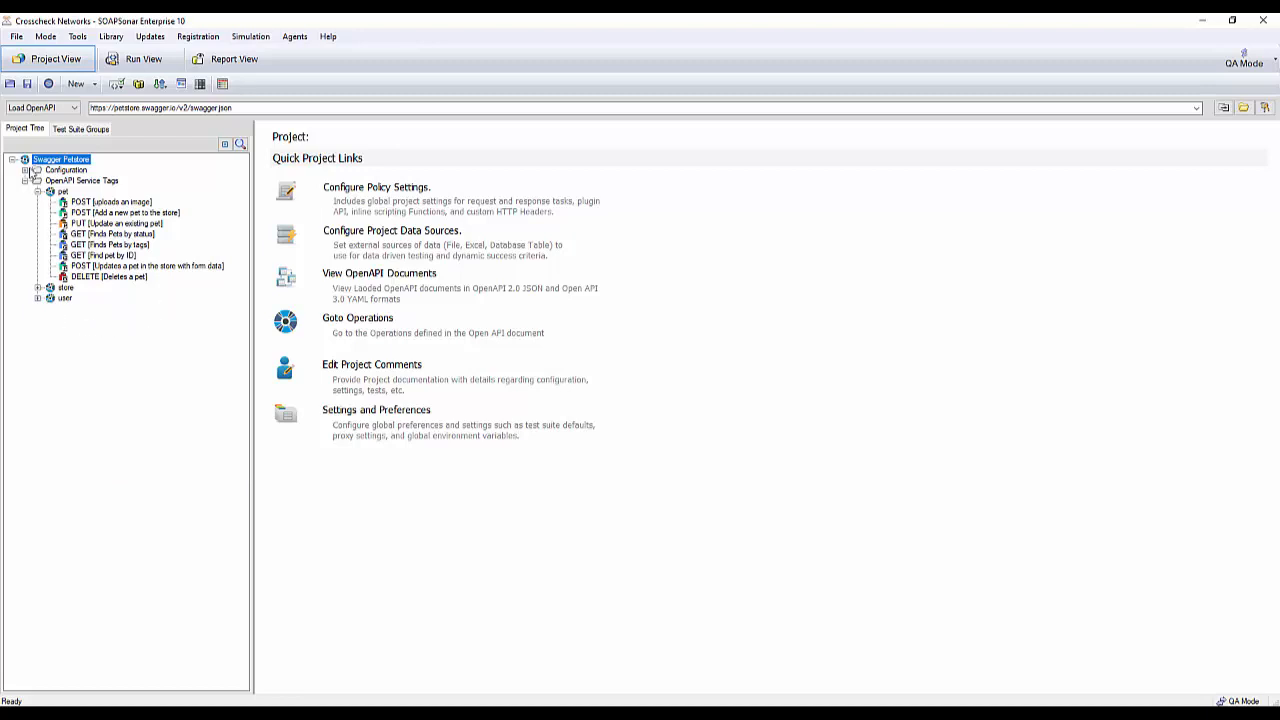
- Examine the project's configuration documents, comparing the OpenAPI 2.0 (JSON) and OpenAPI 3.0 (YAML) serializations
left_click(25, 170)
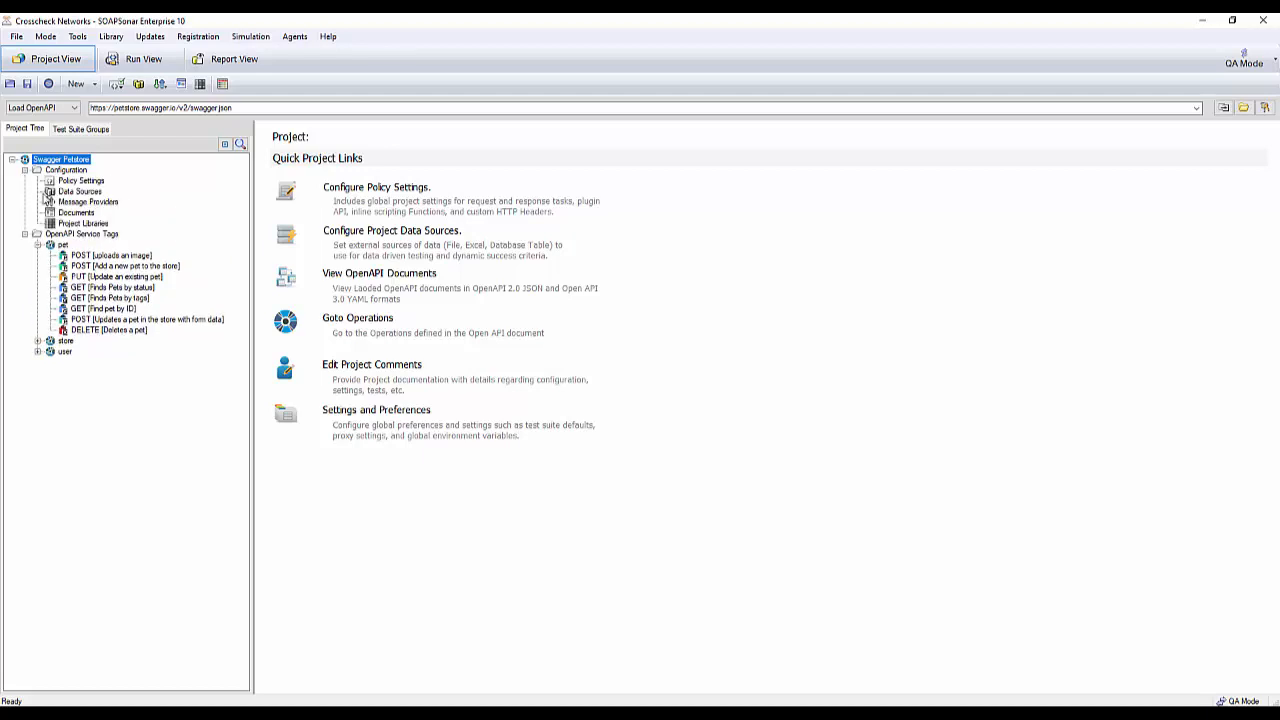
left_click(71, 213)
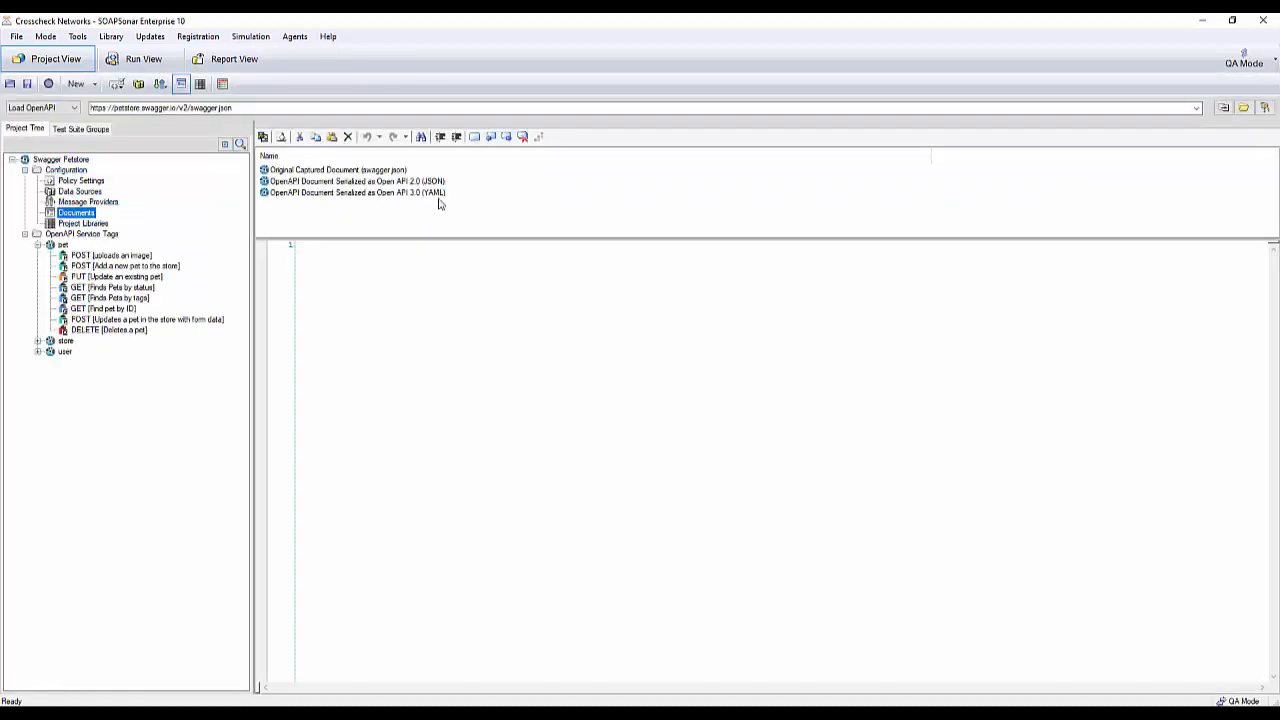
left_click(305, 182)
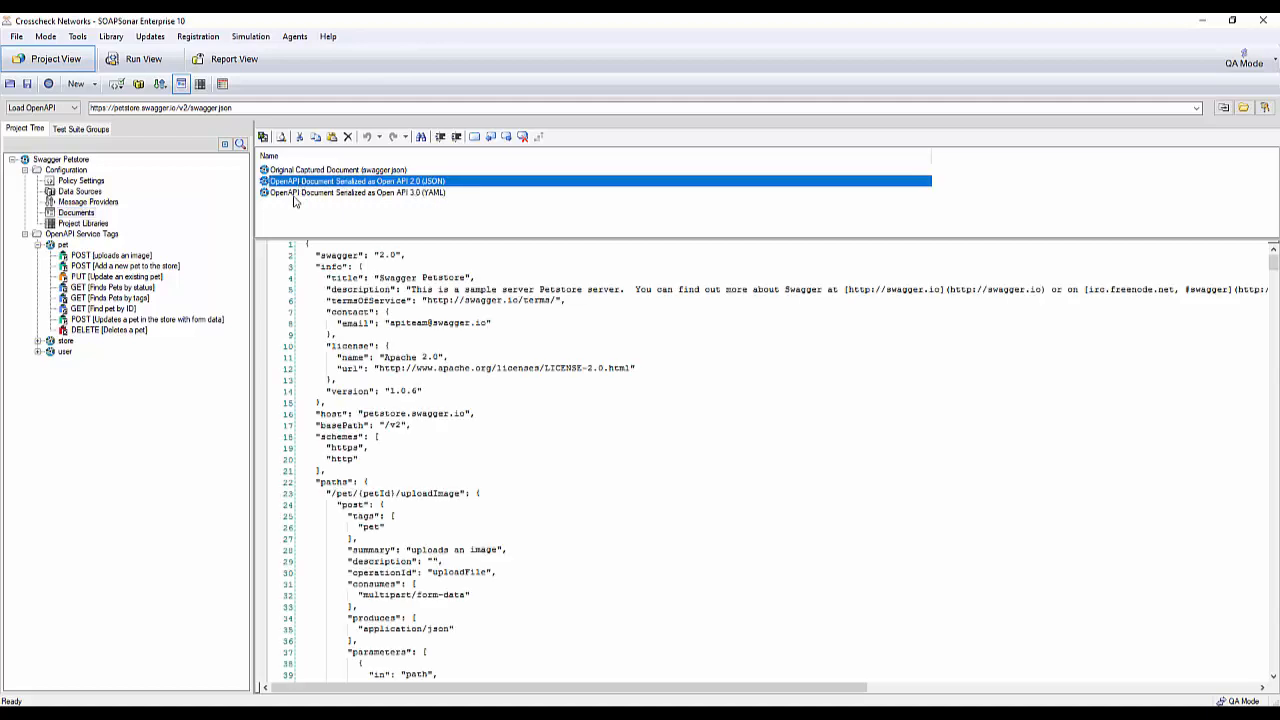
left_click(295, 195)
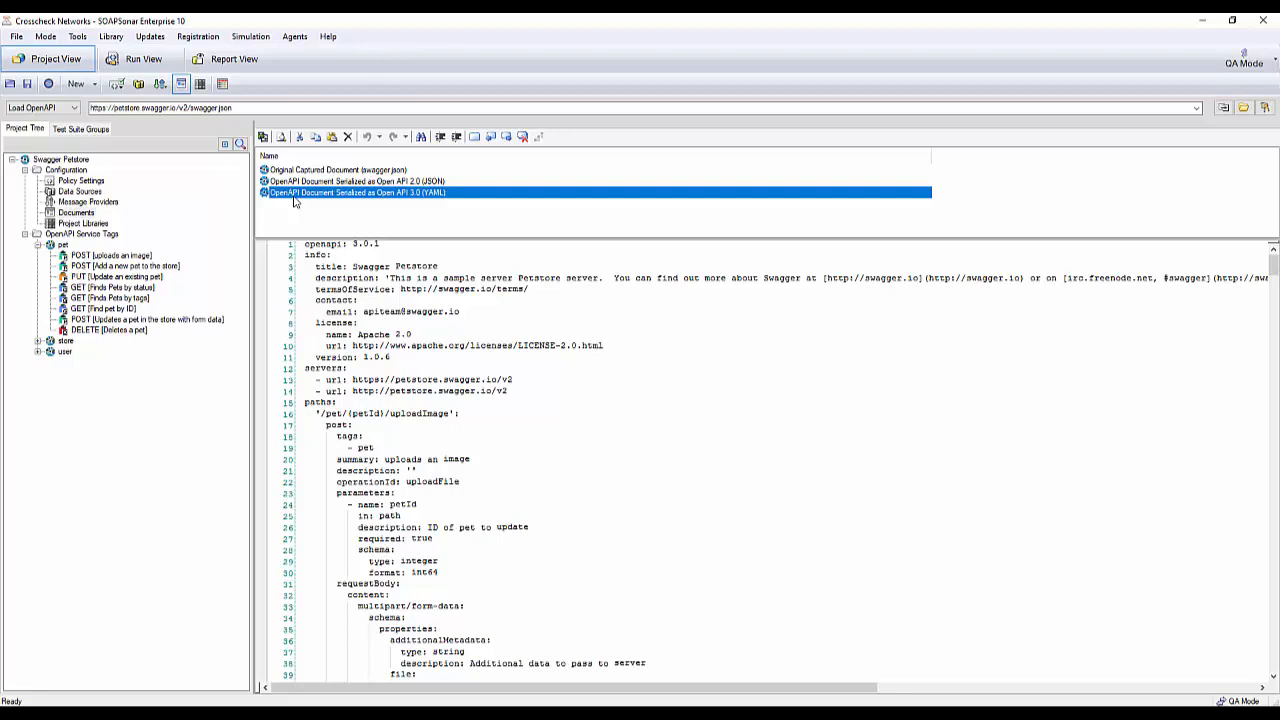
left_click(306, 182)
scroll(561, 458, "down", 20)
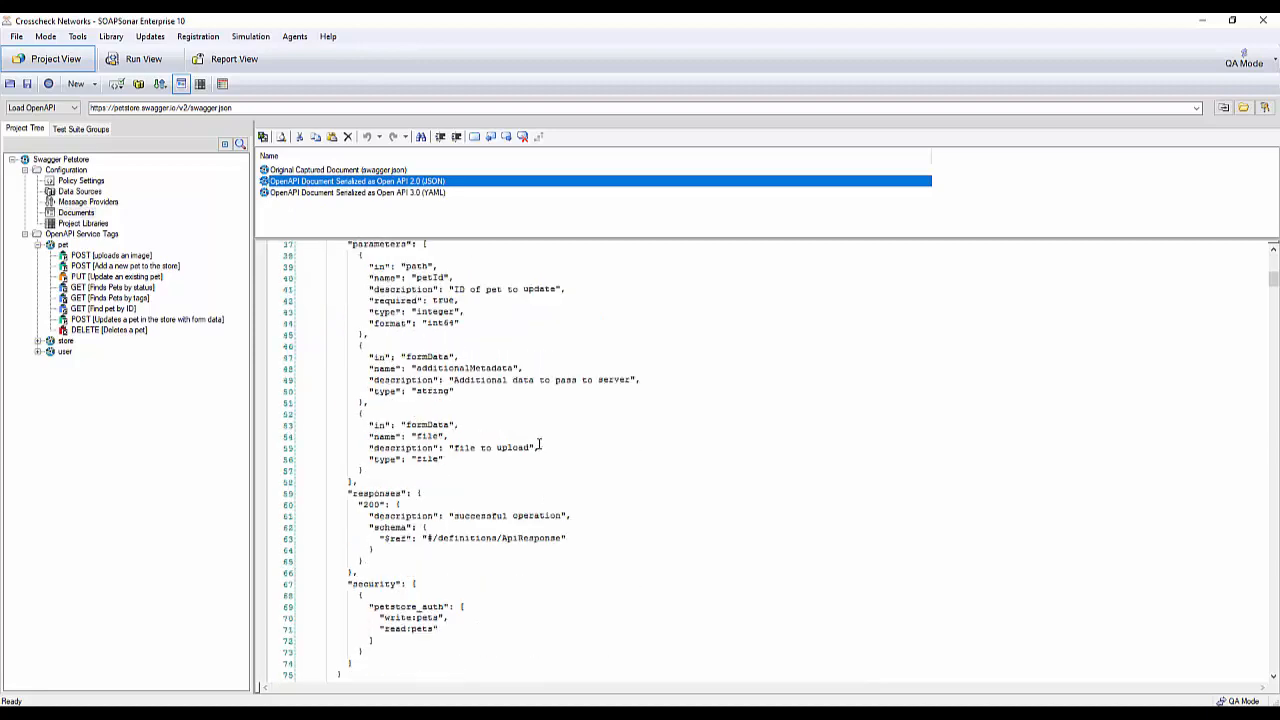
scroll(538, 453, "down", 20)
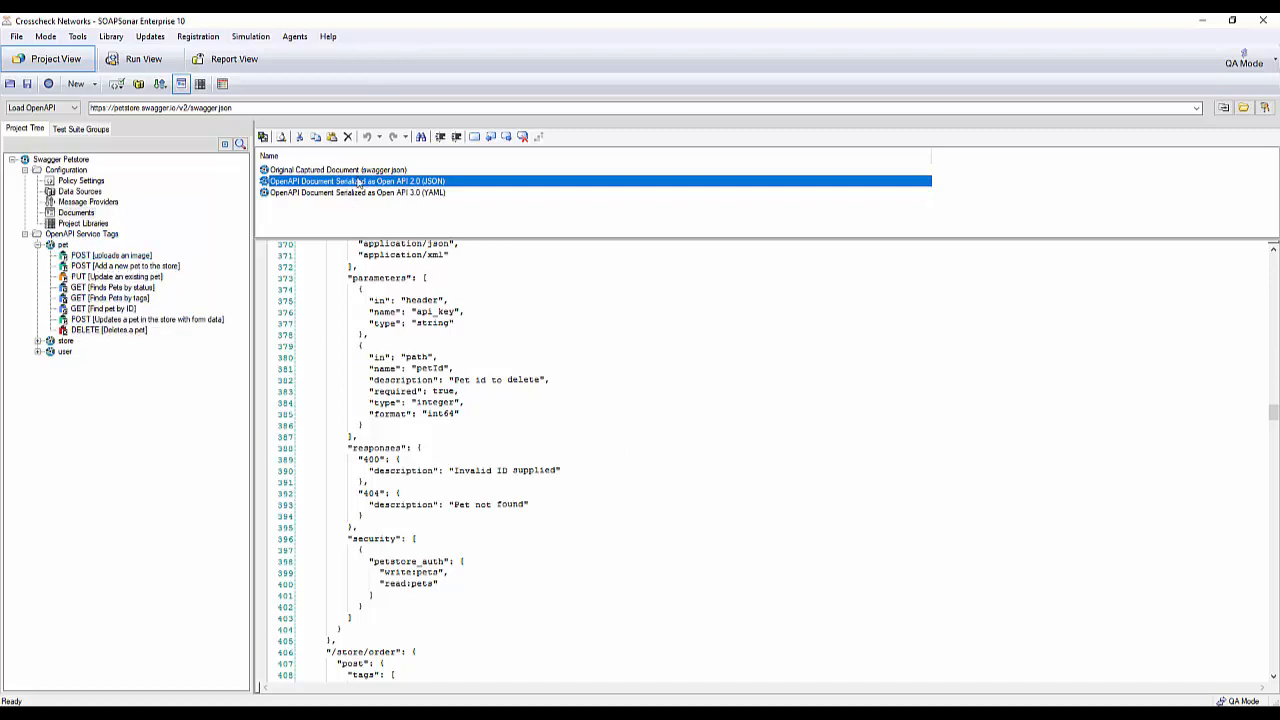
left_click(420, 194)
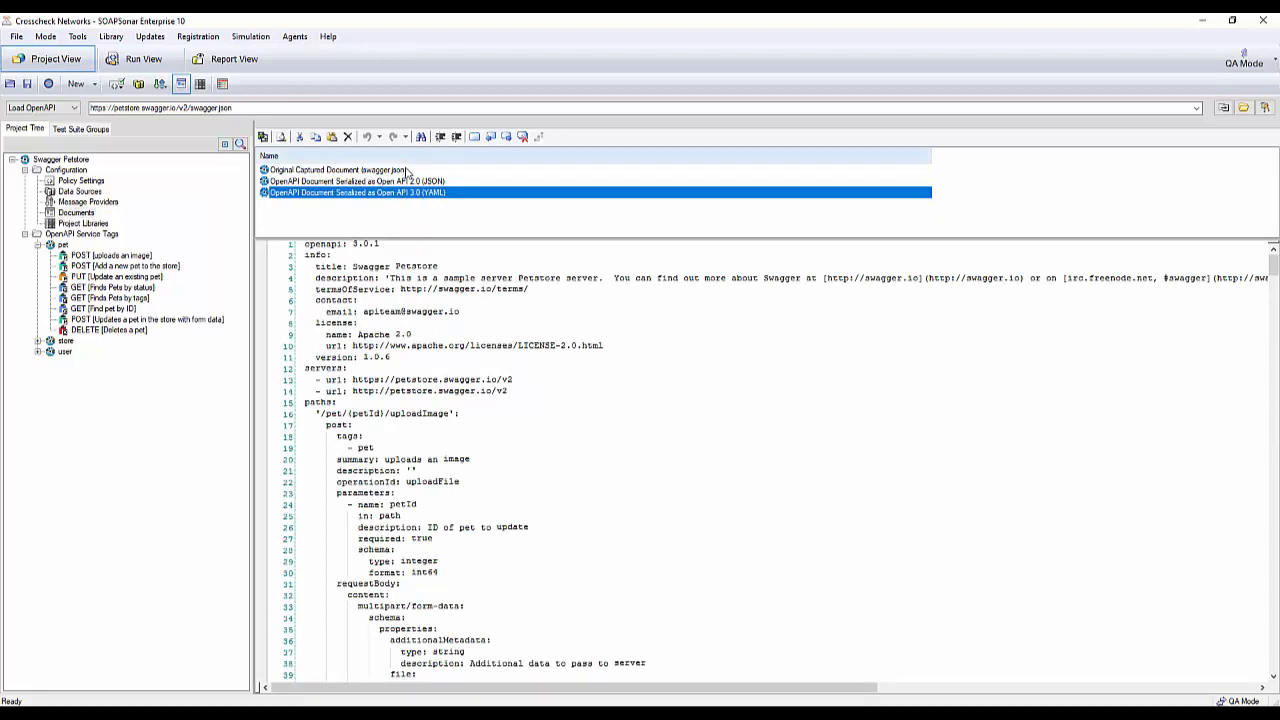
- Show the operations of the pet tag and expand the store and user tags in the project tree
left_click(65, 247)
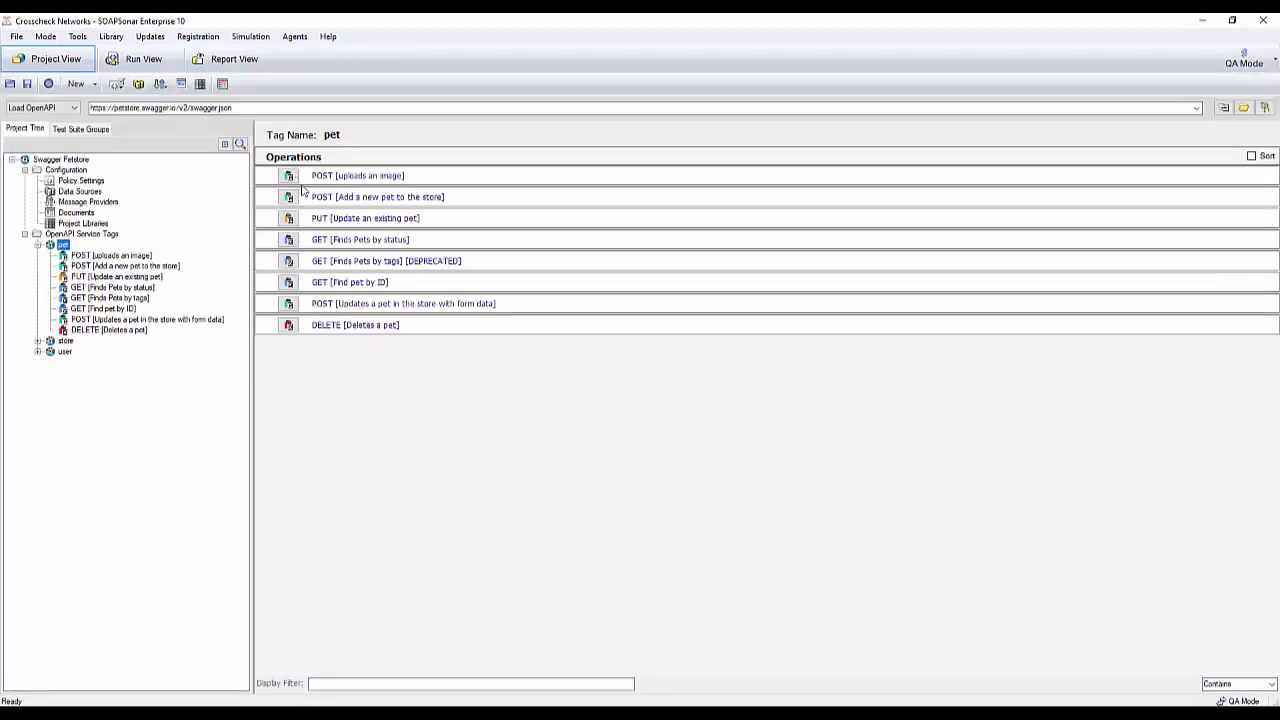
left_click(37, 341)
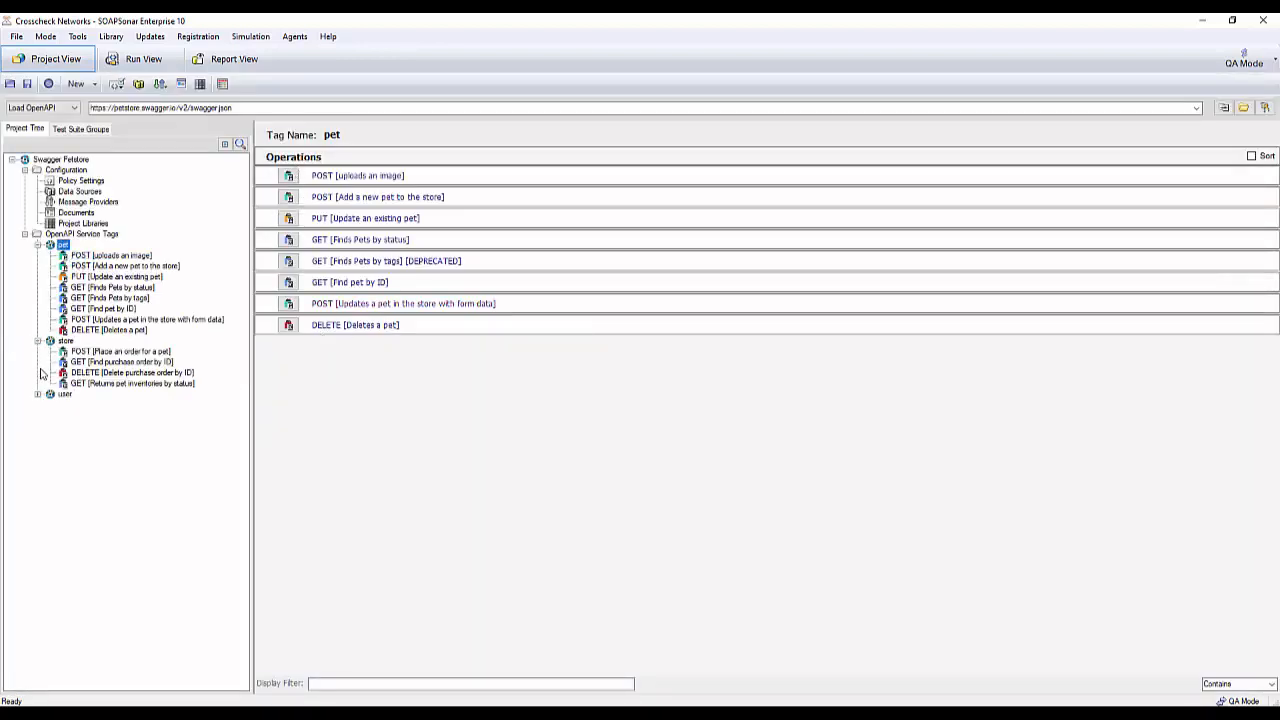
left_click(38, 394)
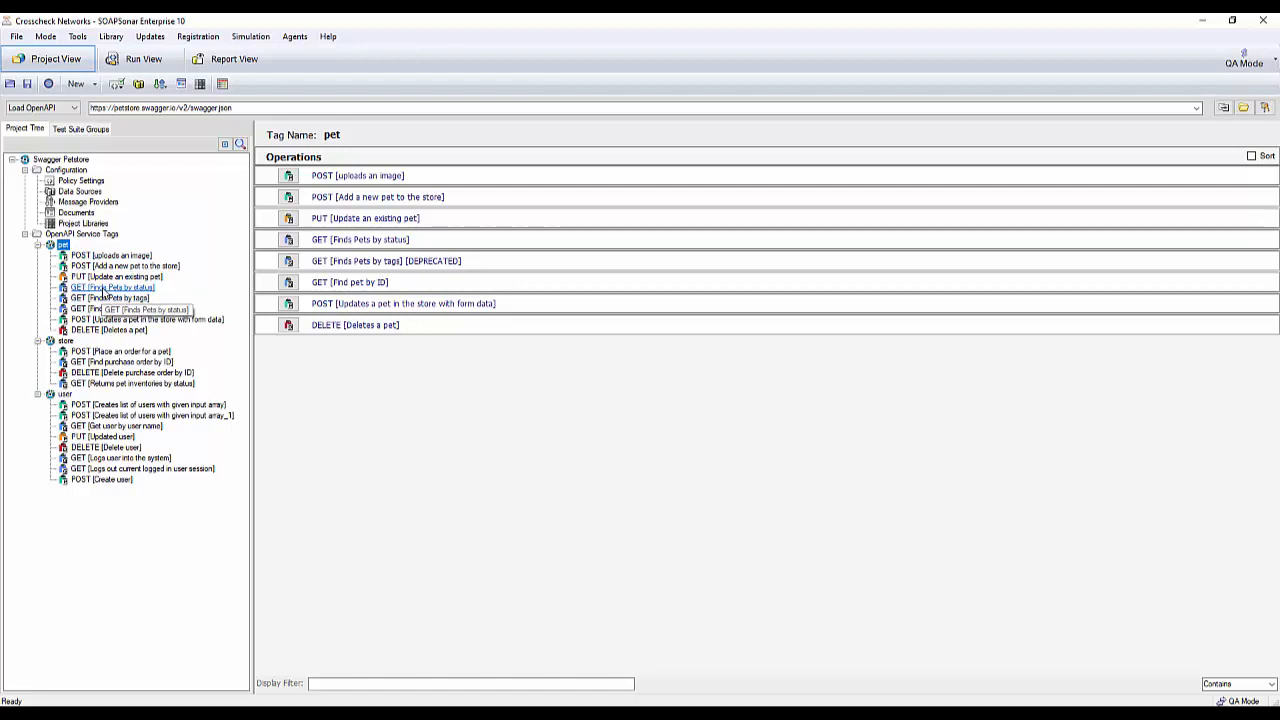
- Add a new test to the pet tag's GET [Finds Pets by status] operation and check its request method options
left_click(103, 290)
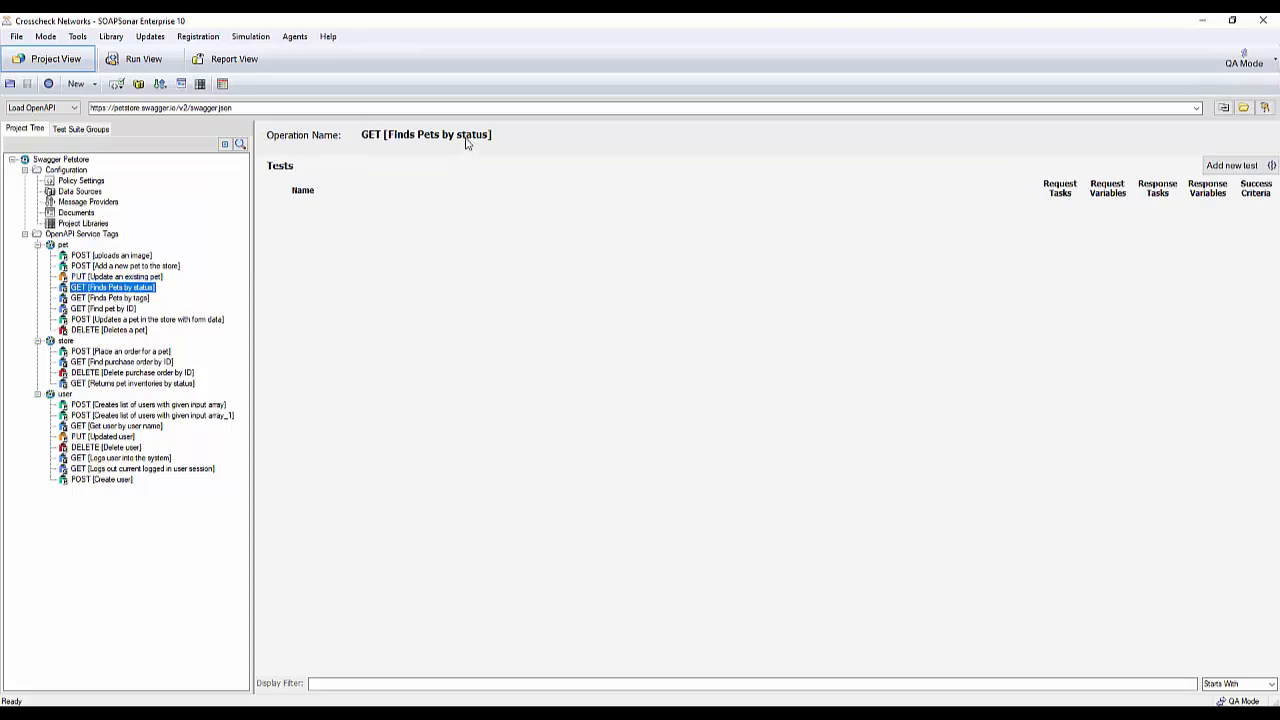
right_click(126, 288)
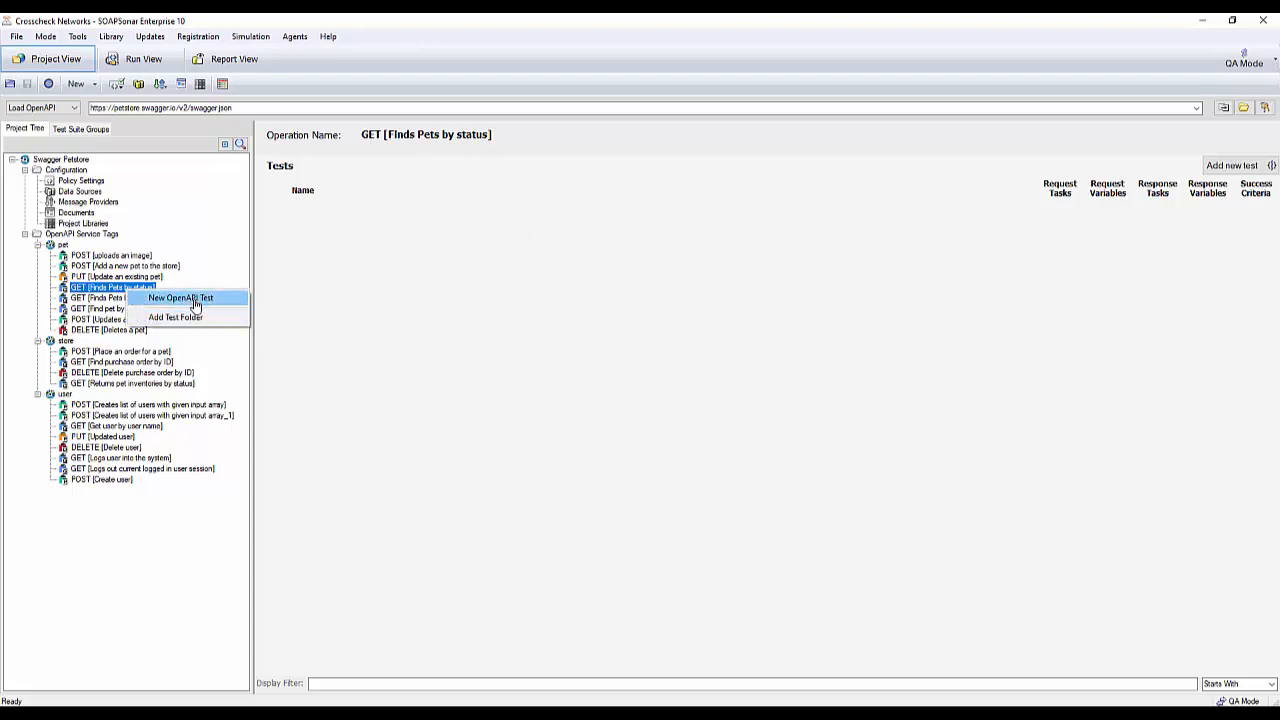
left_click(1243, 167)
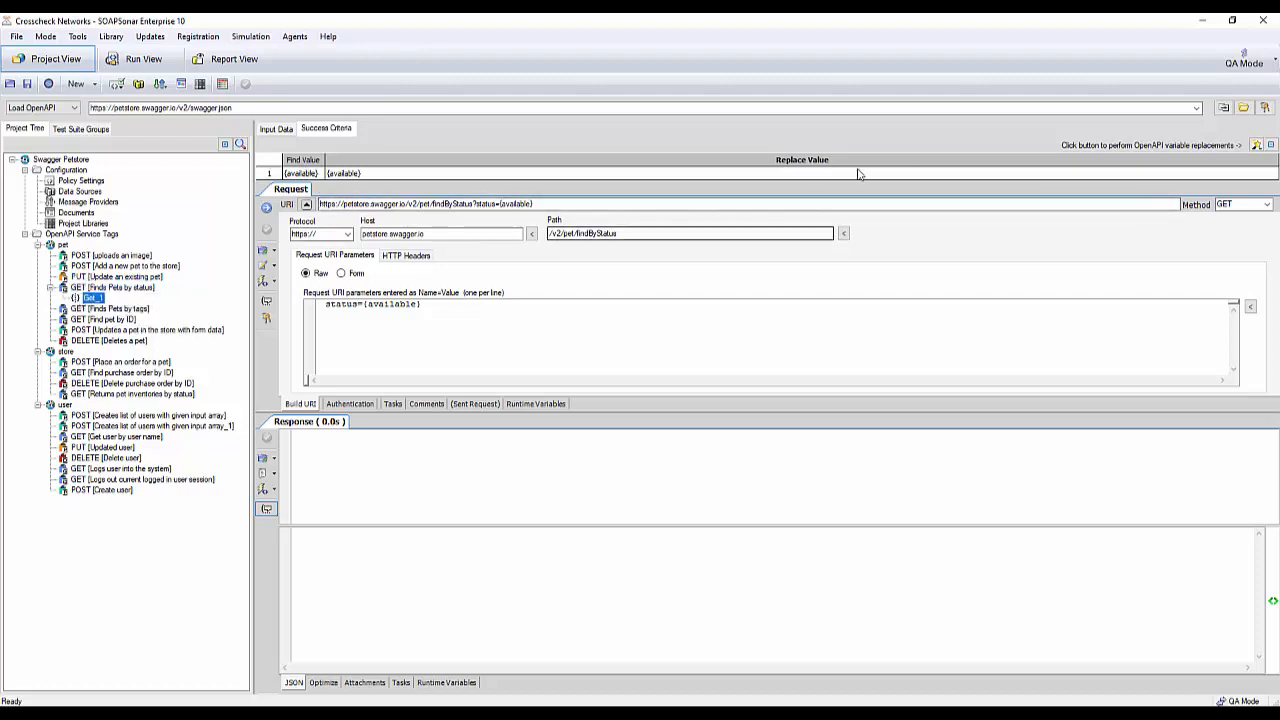
left_click(1267, 204)
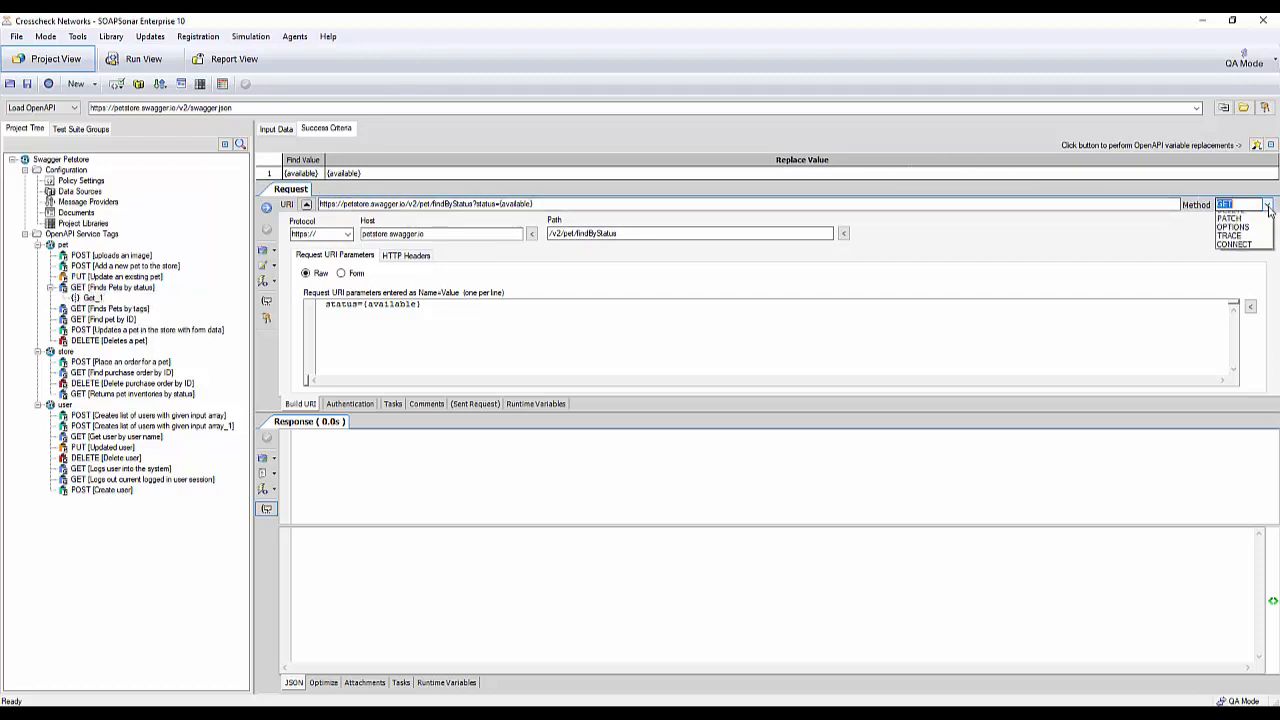
left_click(1268, 206)
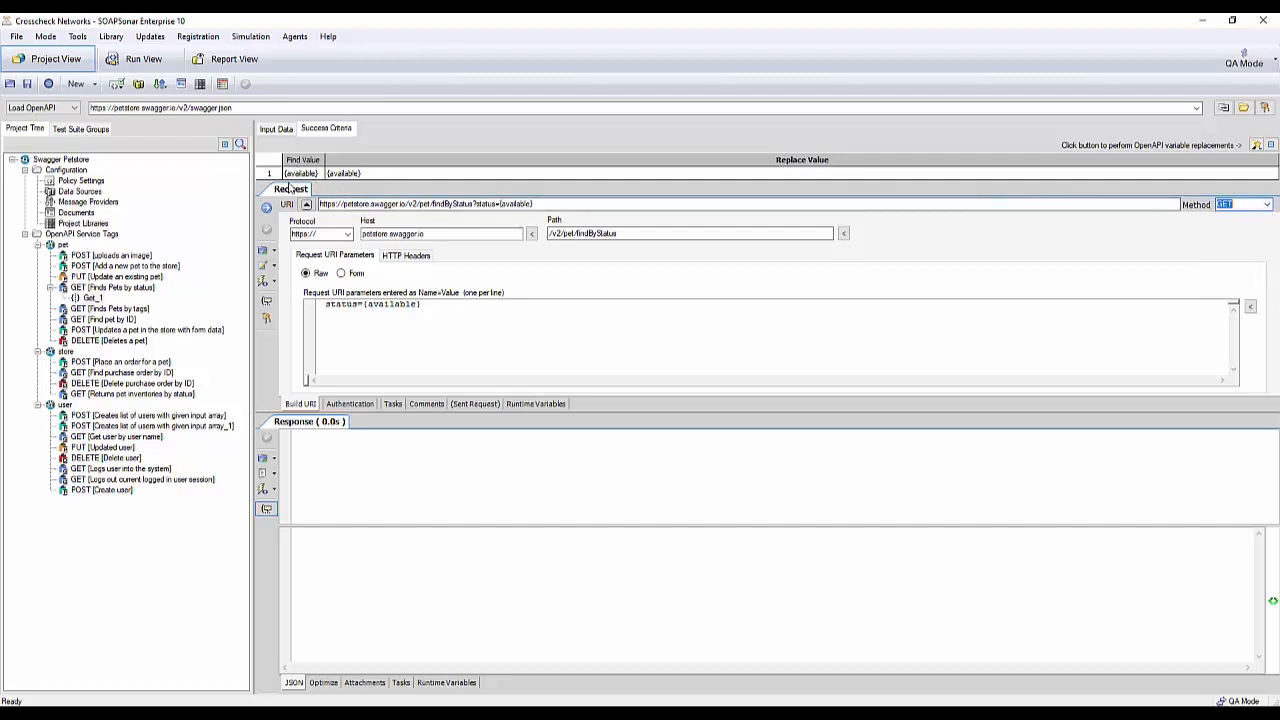
- Set the replace value for {available} to available and apply the OpenAPI variable replacement to the request
left_click_drag(421, 305, 364, 305)
double_click(337, 175)
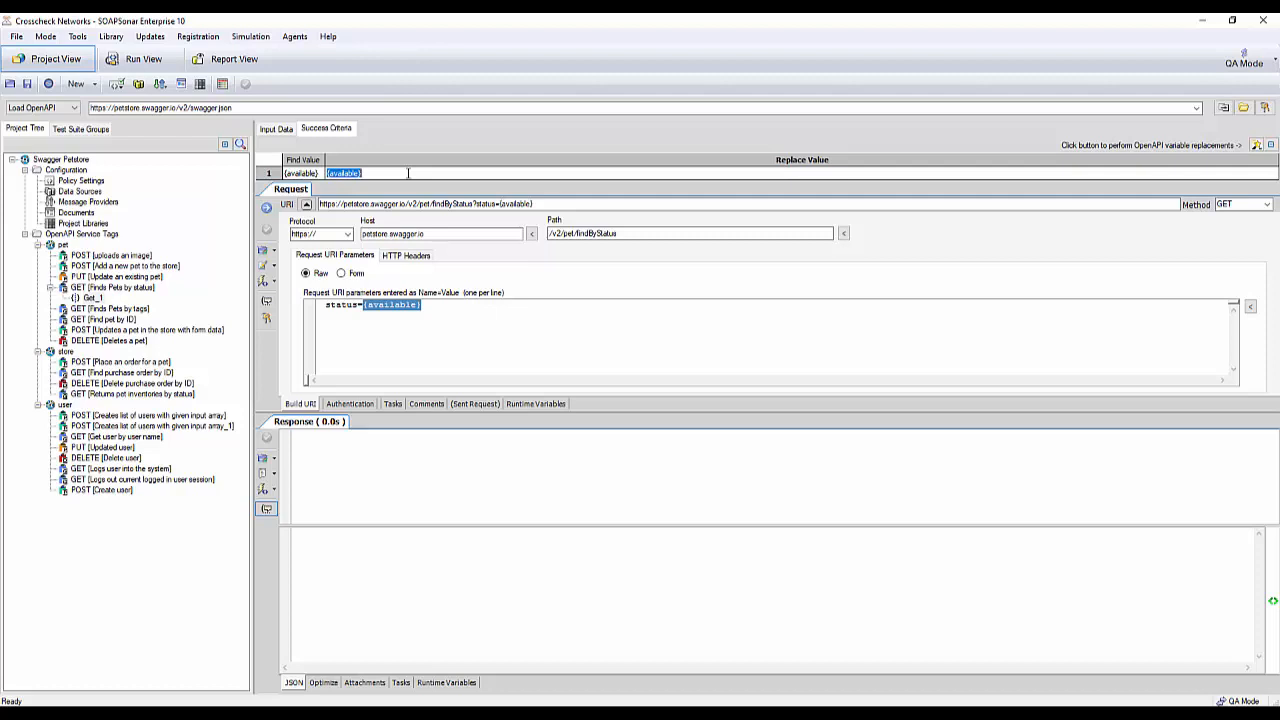
left_click(408, 173)
key("BackSpace")
key("BackSpace")
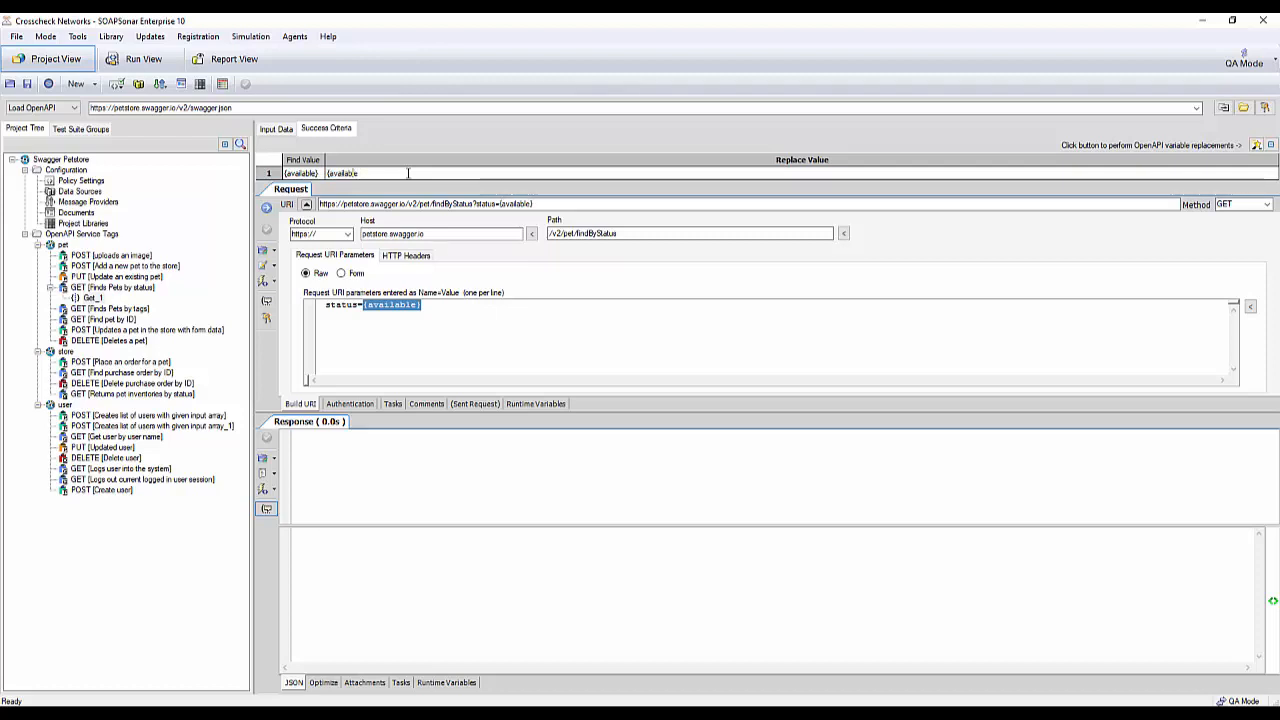
key("Left")
key("Left")
key("Left")
key("Left")
key("Left")
key("Left")
key("Left")
key("BackSpace")
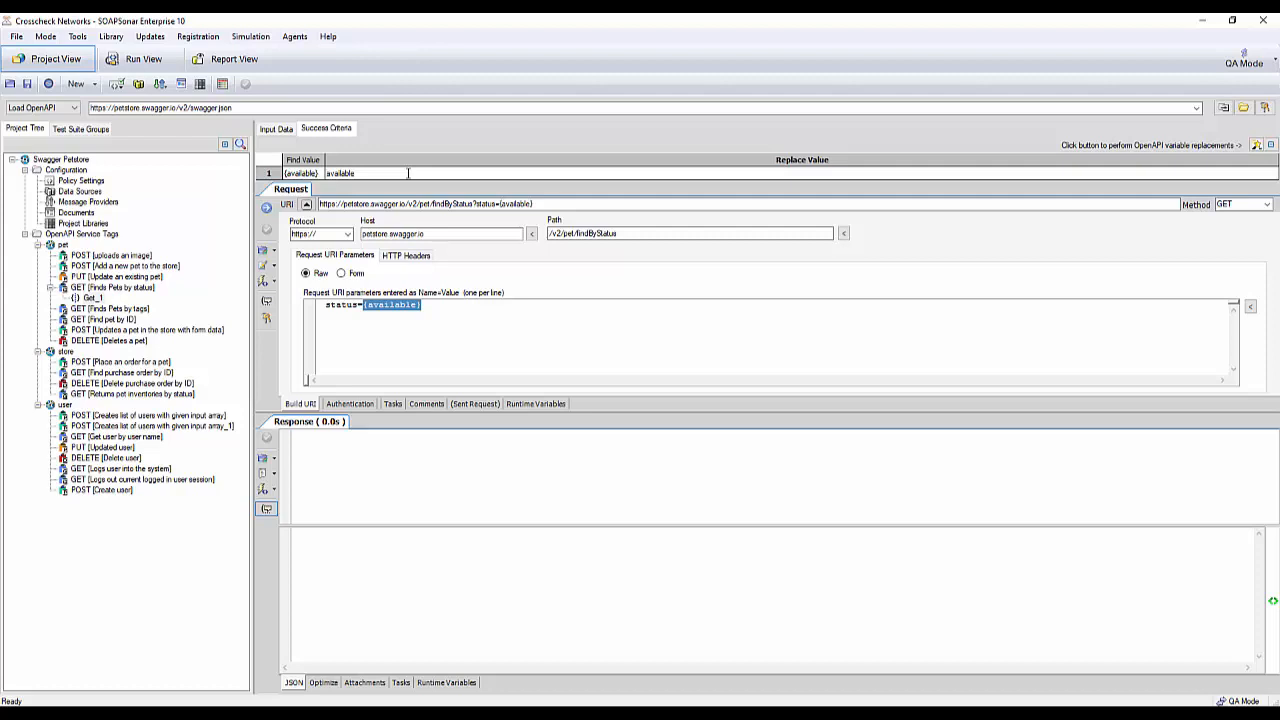
left_click(1257, 145)
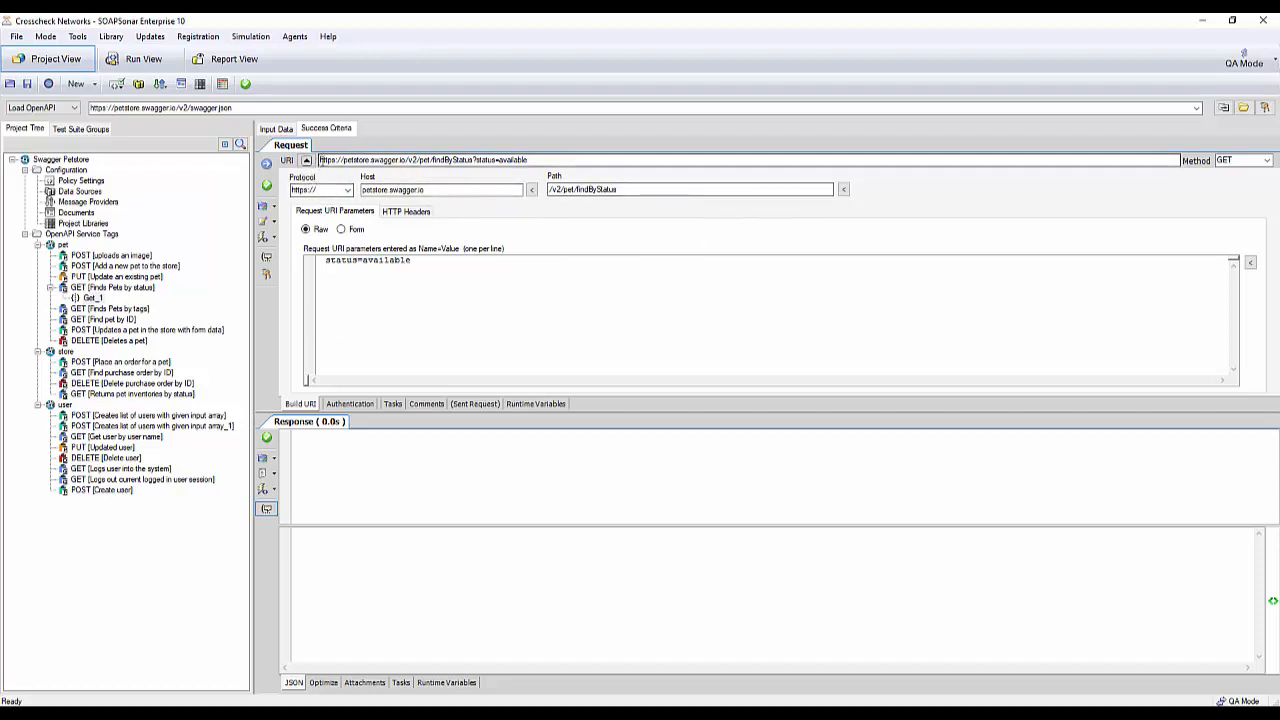
- Review the test's request URI, its URI parameters in raw and form view, and its HTTP headers
left_click_drag(320, 160, 620, 141)
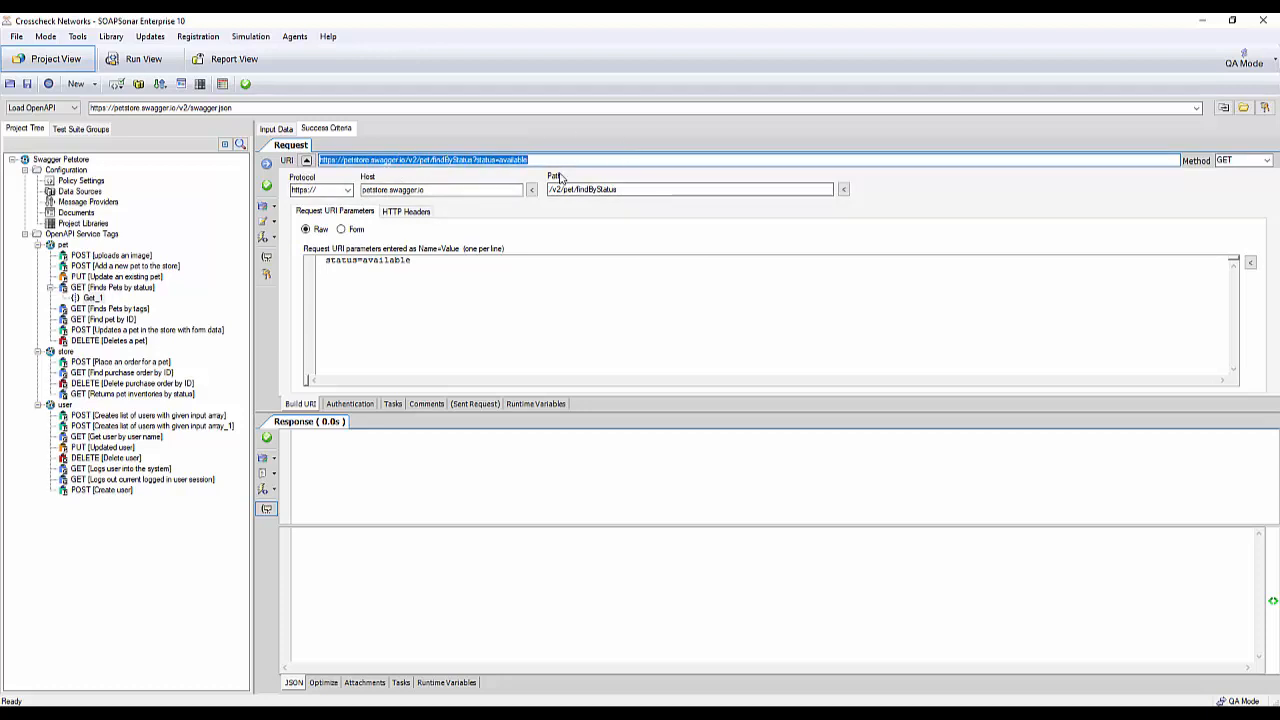
left_click(480, 286)
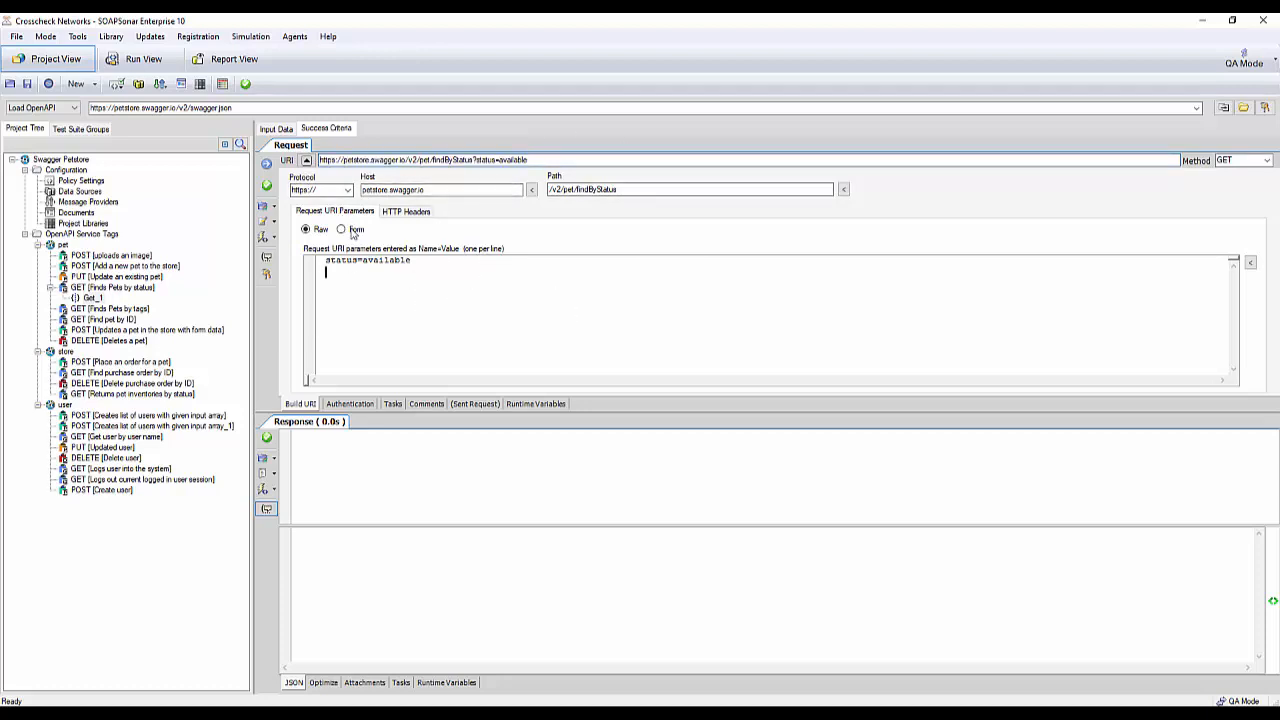
left_click(342, 230)
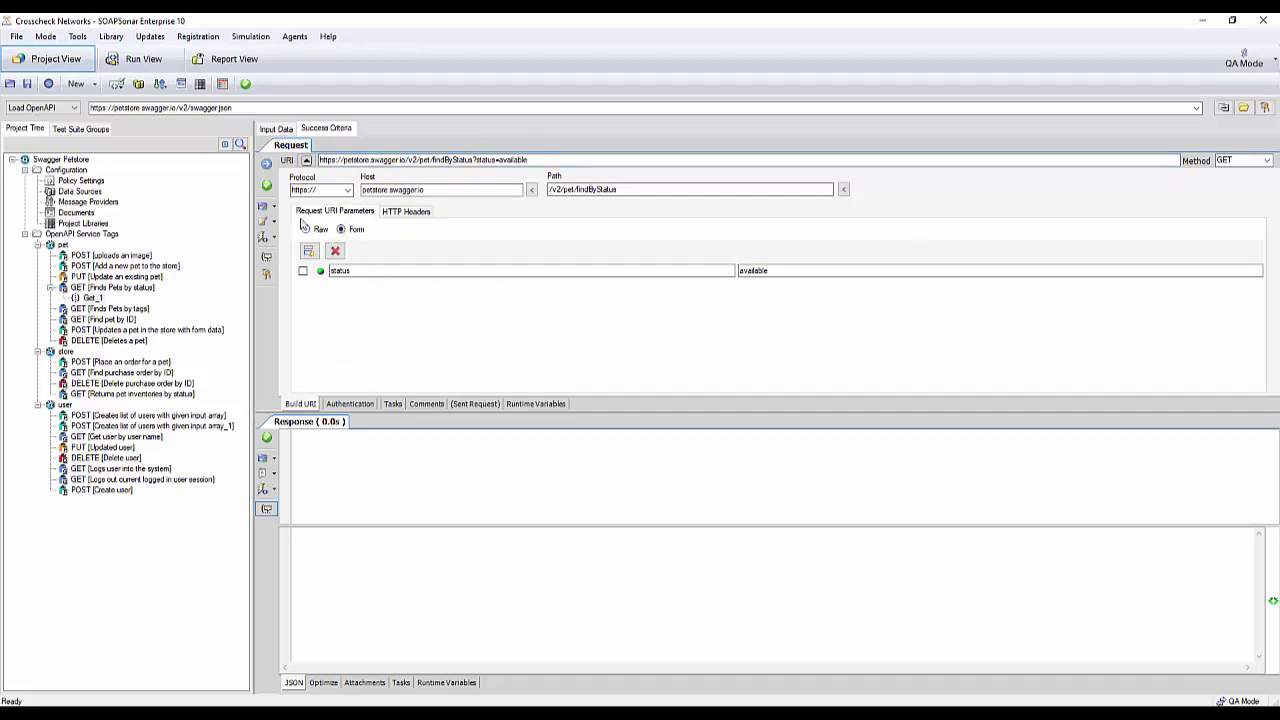
left_click(306, 230)
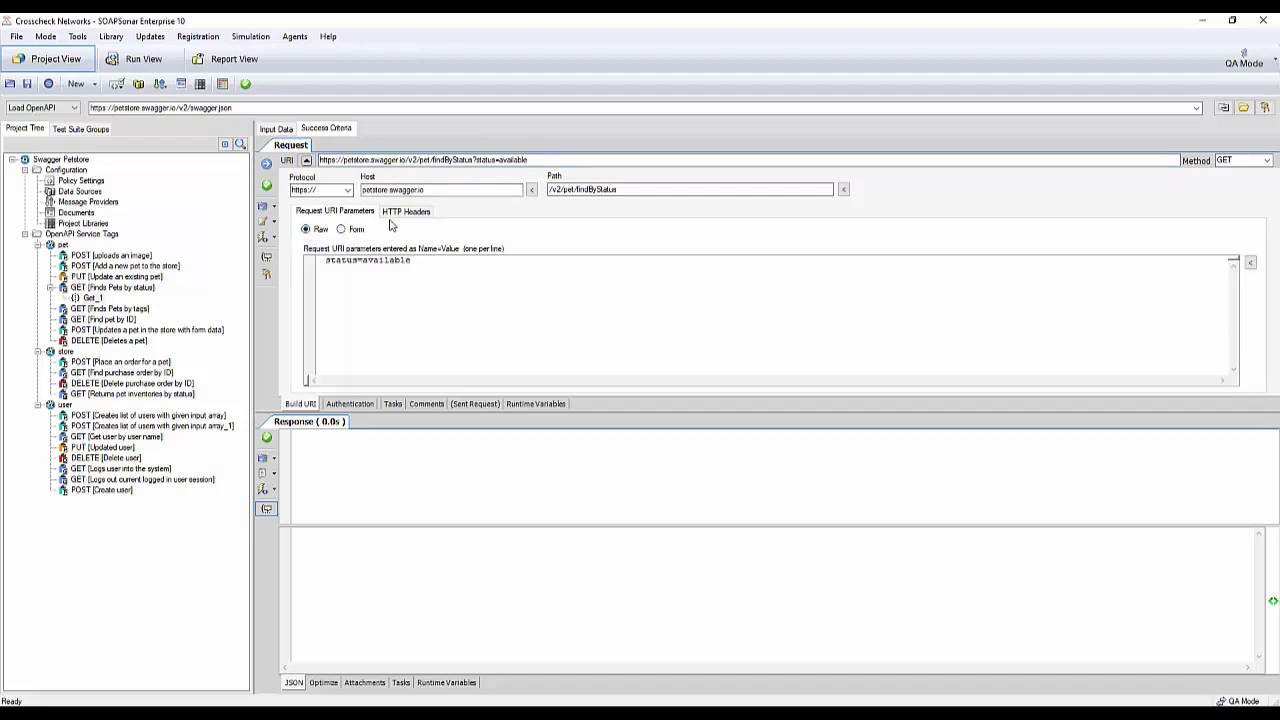
left_click(415, 213)
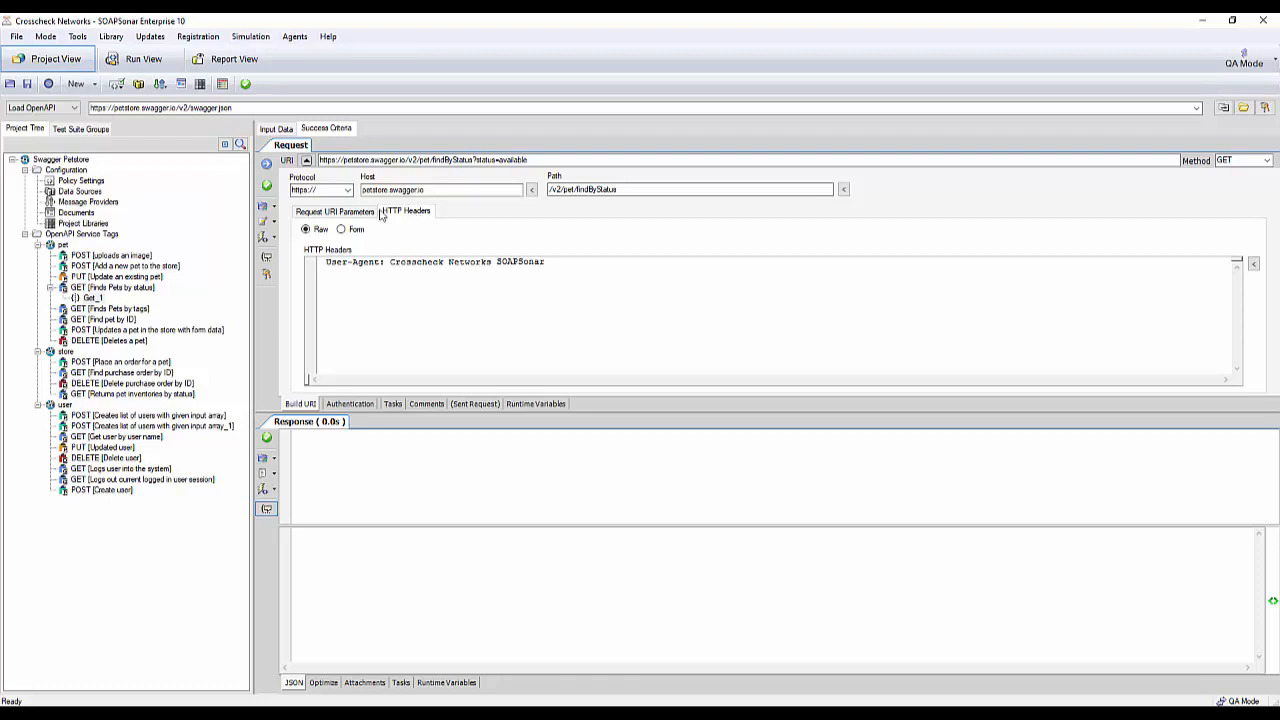
left_click(349, 216)
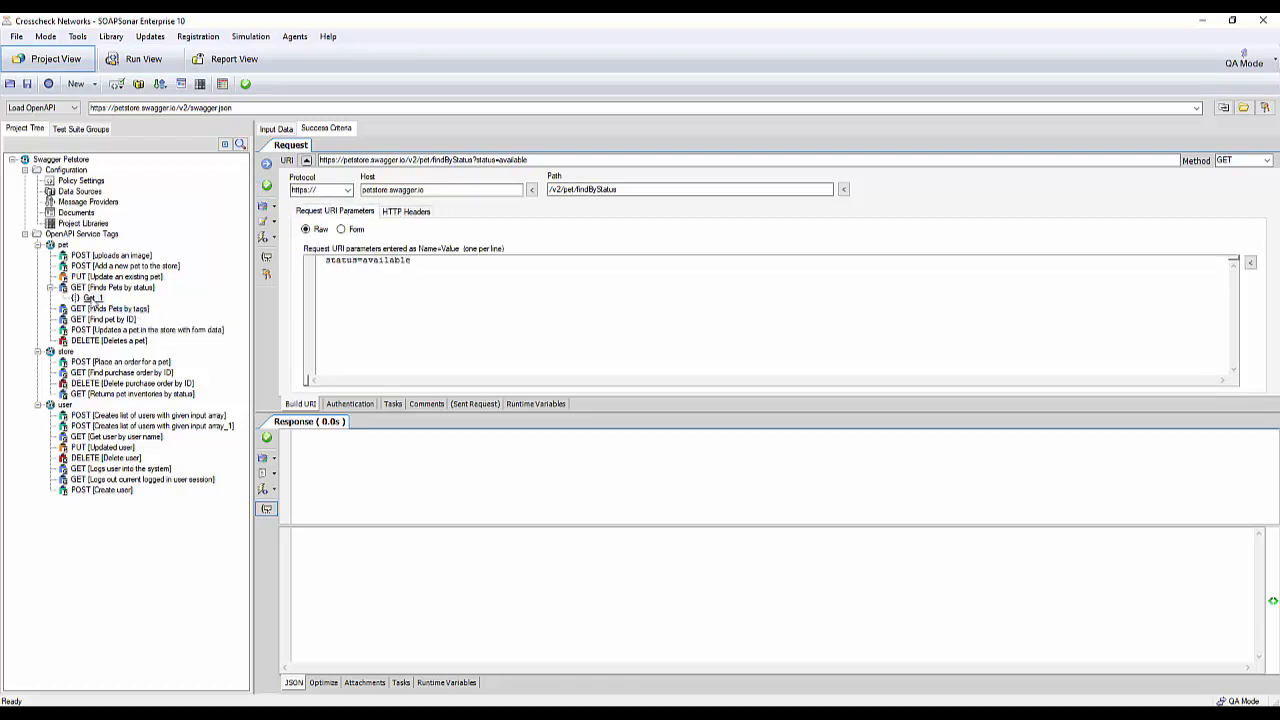
left_click(593, 161)
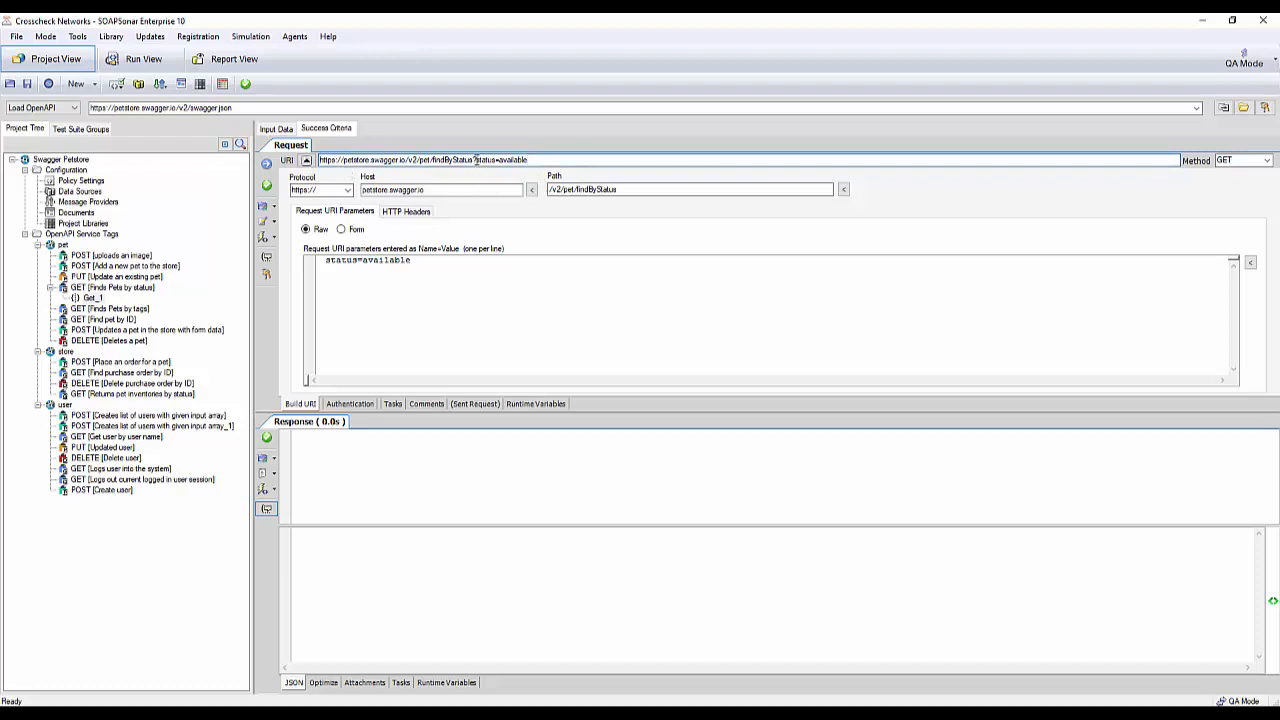
left_click_drag(476, 160, 580, 162)
left_click(578, 156)
- Send the GET request, review the response headers, and hide the header section so only the JSON body shows
left_click(266, 165)
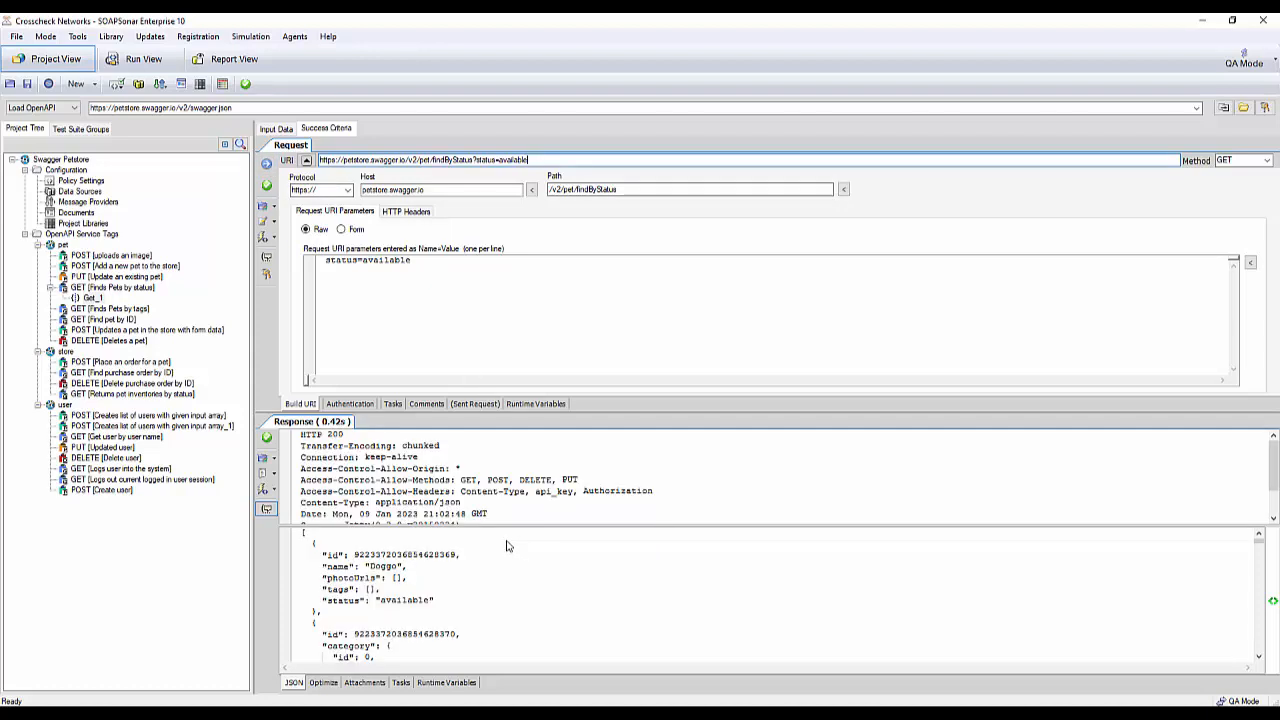
scroll(399, 470, "down", 1)
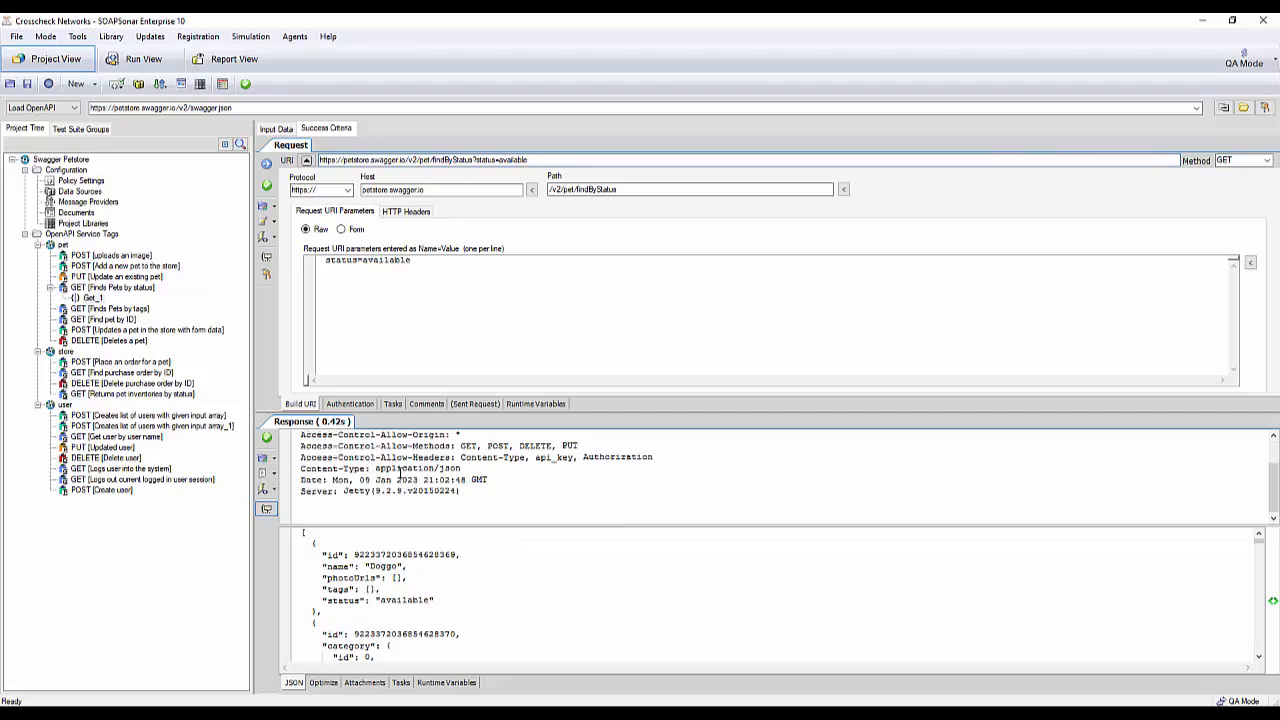
scroll(401, 470, "up", 1)
mouse_move(267, 515)
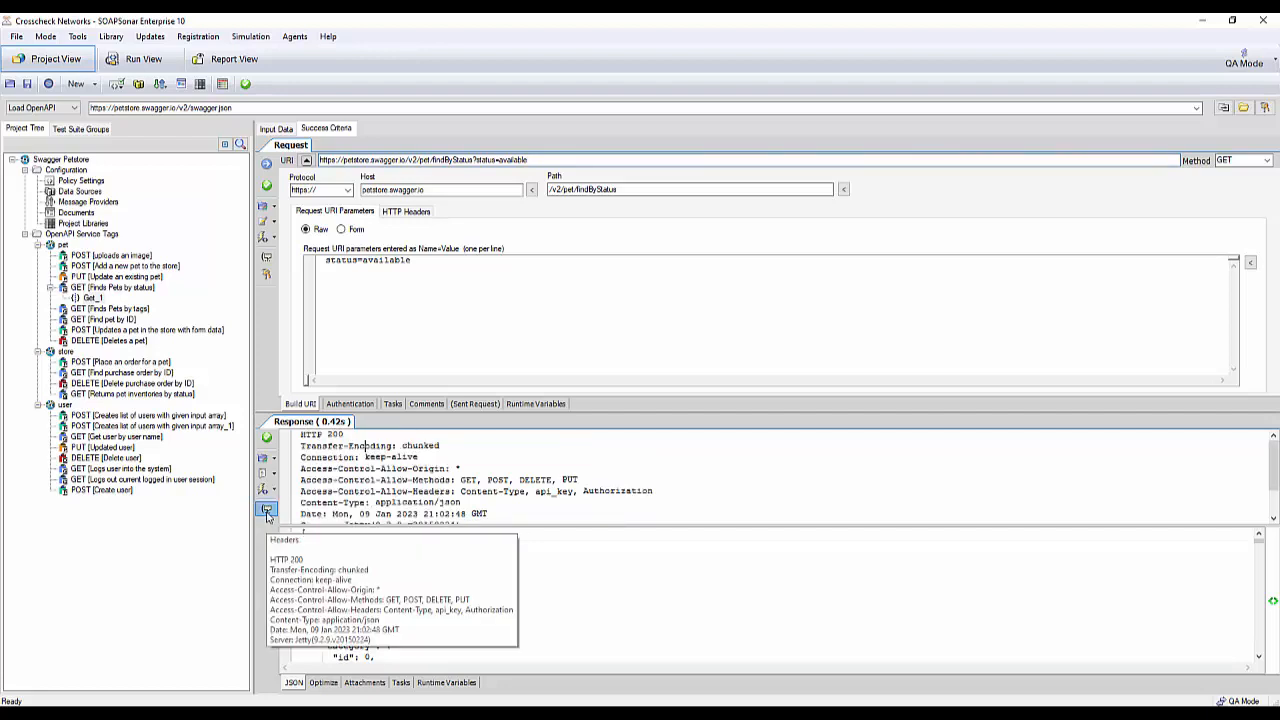
left_click(267, 512)
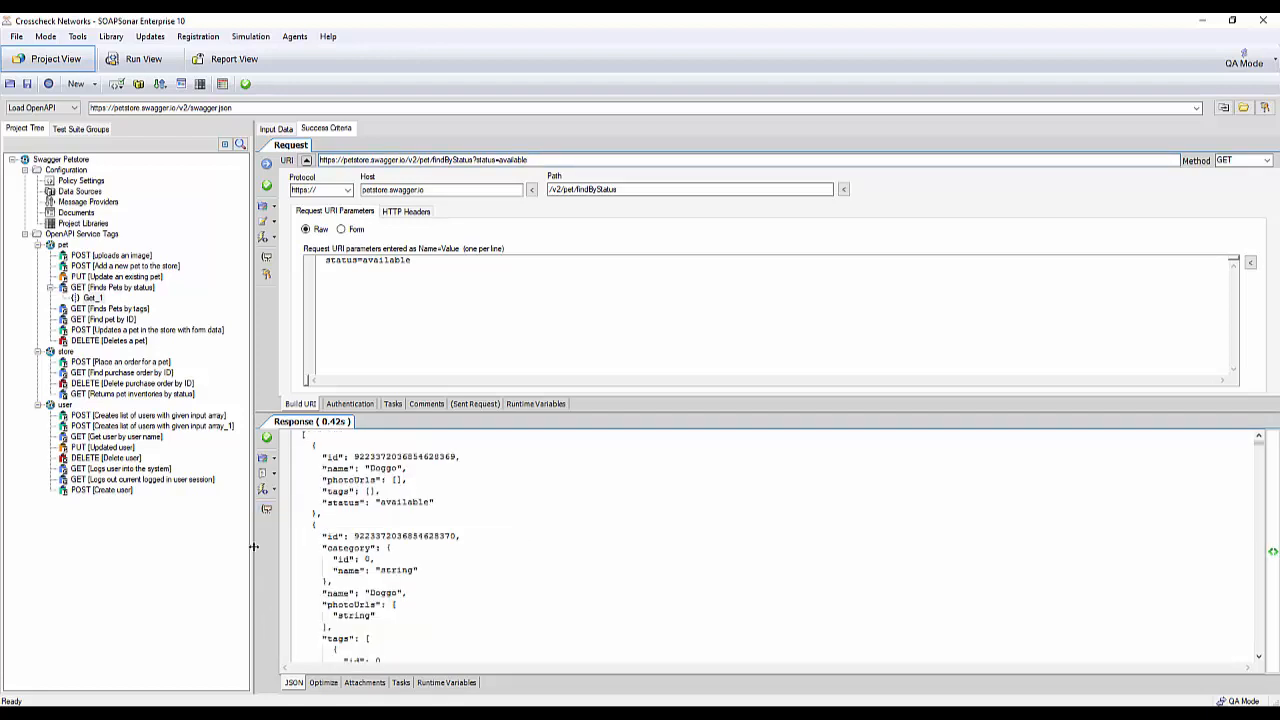
- Examine the GET response's HTTP headers and the first pet entries in its JSON body, with the header section hidden again
left_click(267, 512)
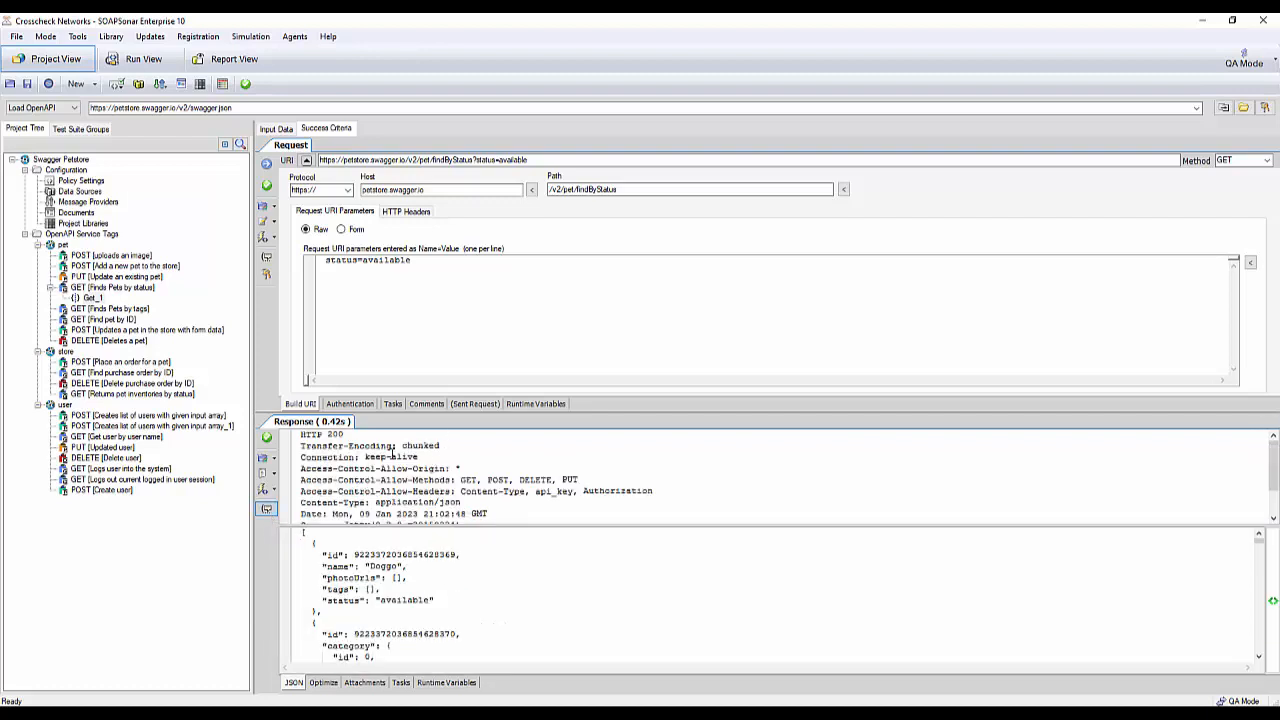
scroll(470, 450, "down", 2)
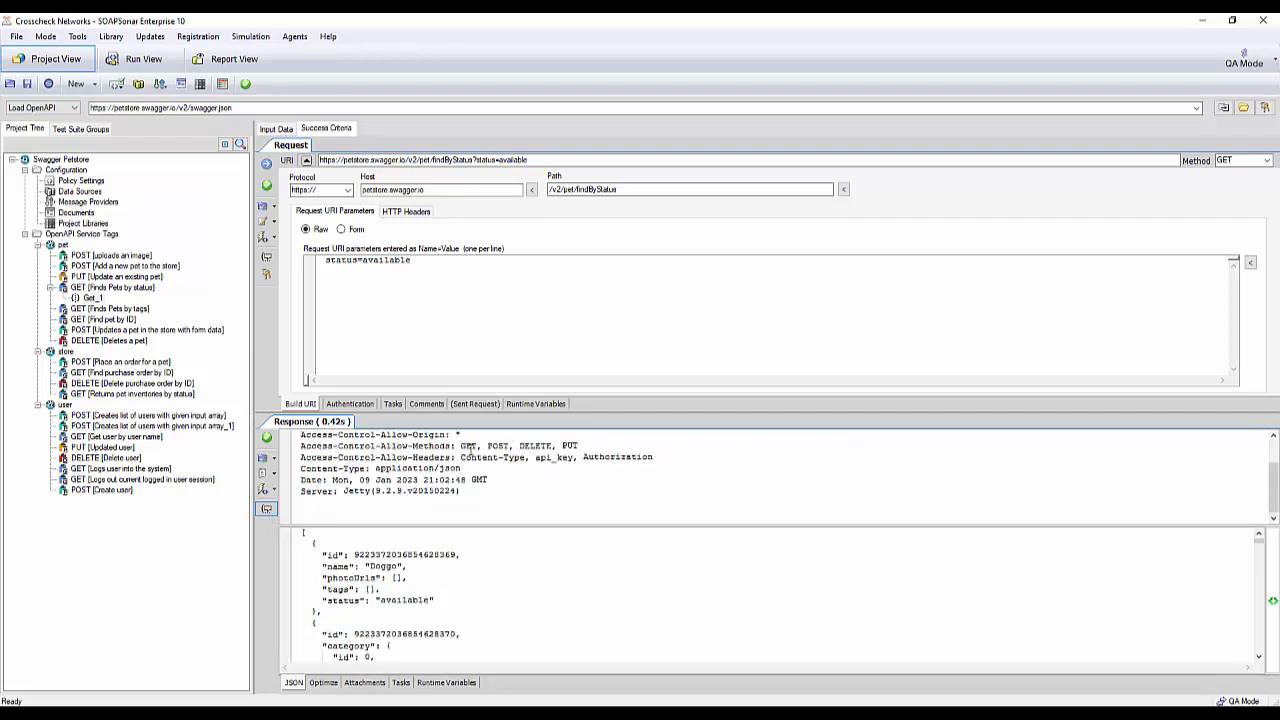
scroll(470, 450, "up", 2)
left_click(267, 512)
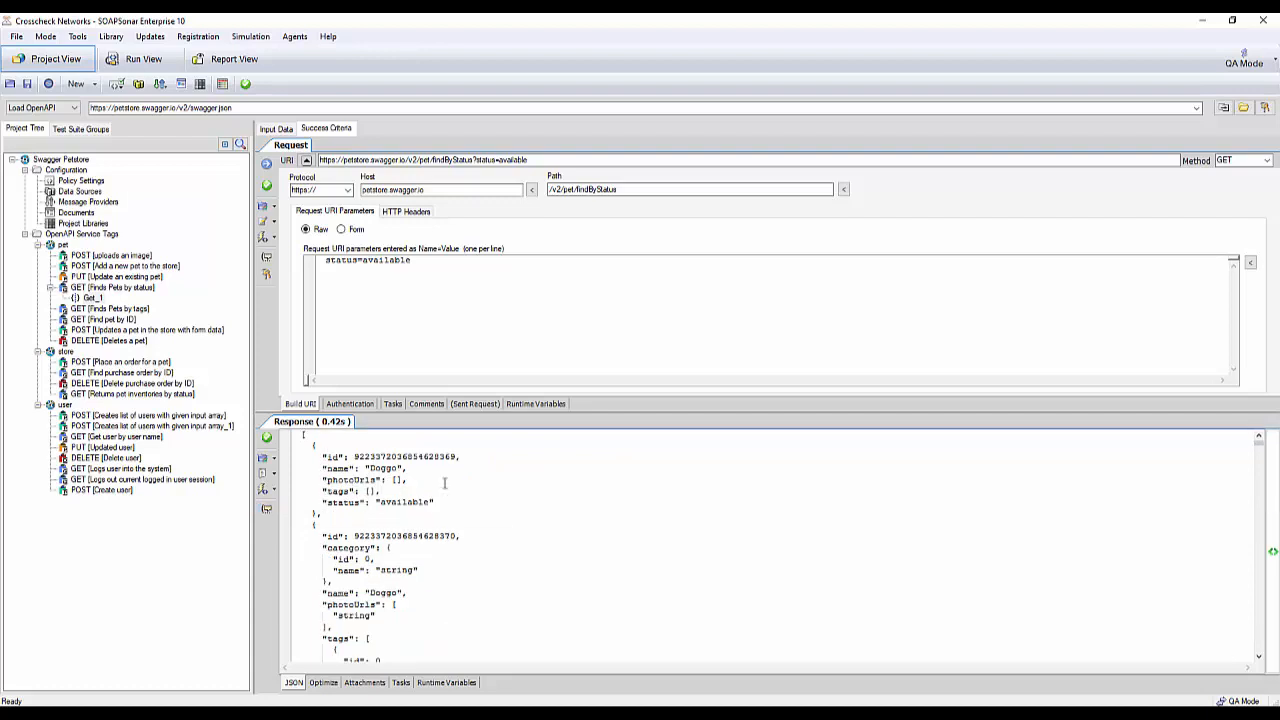
scroll(446, 477, "down", 4)
scroll(446, 477, "up", 5)
double_click(385, 468)
double_click(389, 457)
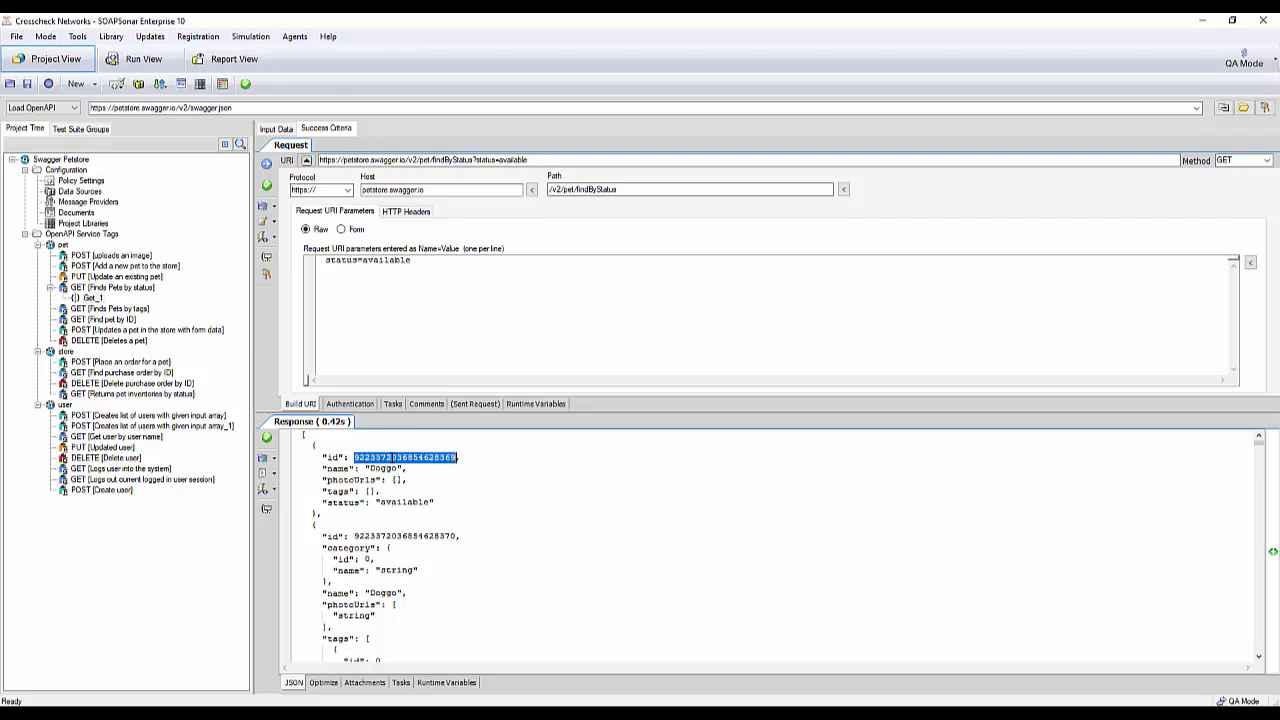
left_click(386, 517)
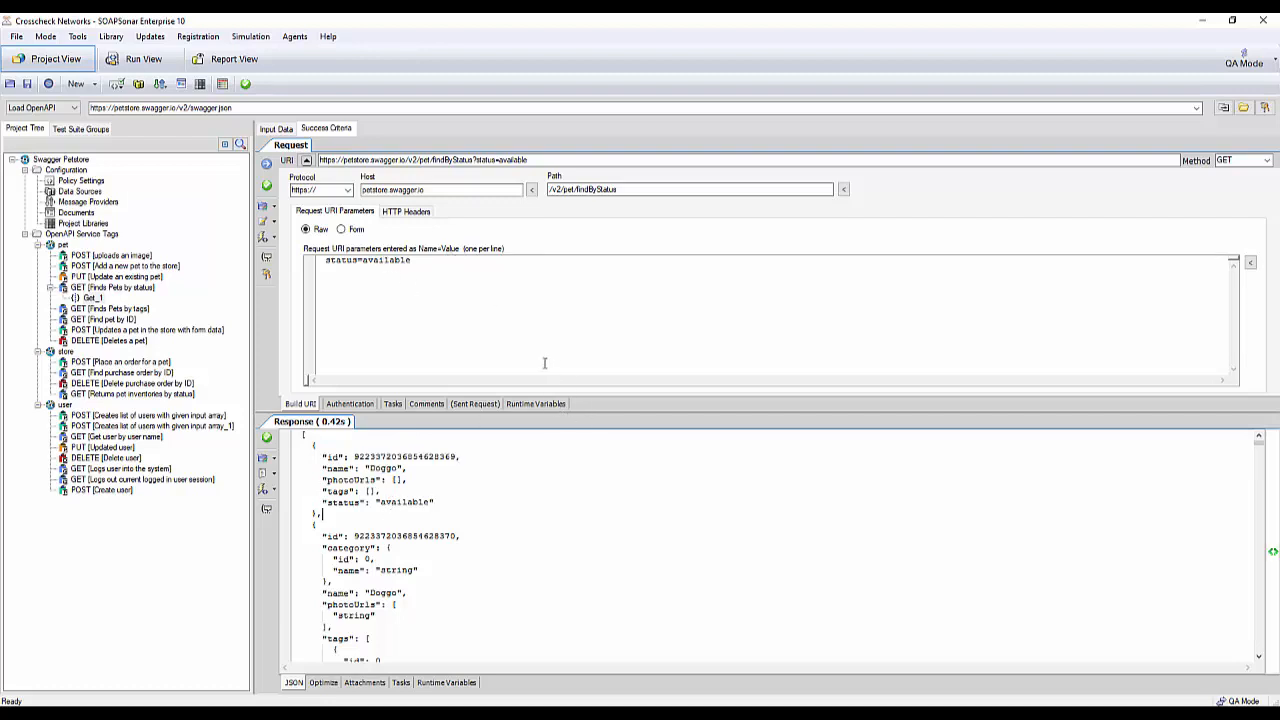
- Commit the test settings and add the Get_1 test case to DefaultGroup of the DefaultSuite in Run View
left_click(266, 185)
left_click(276, 129)
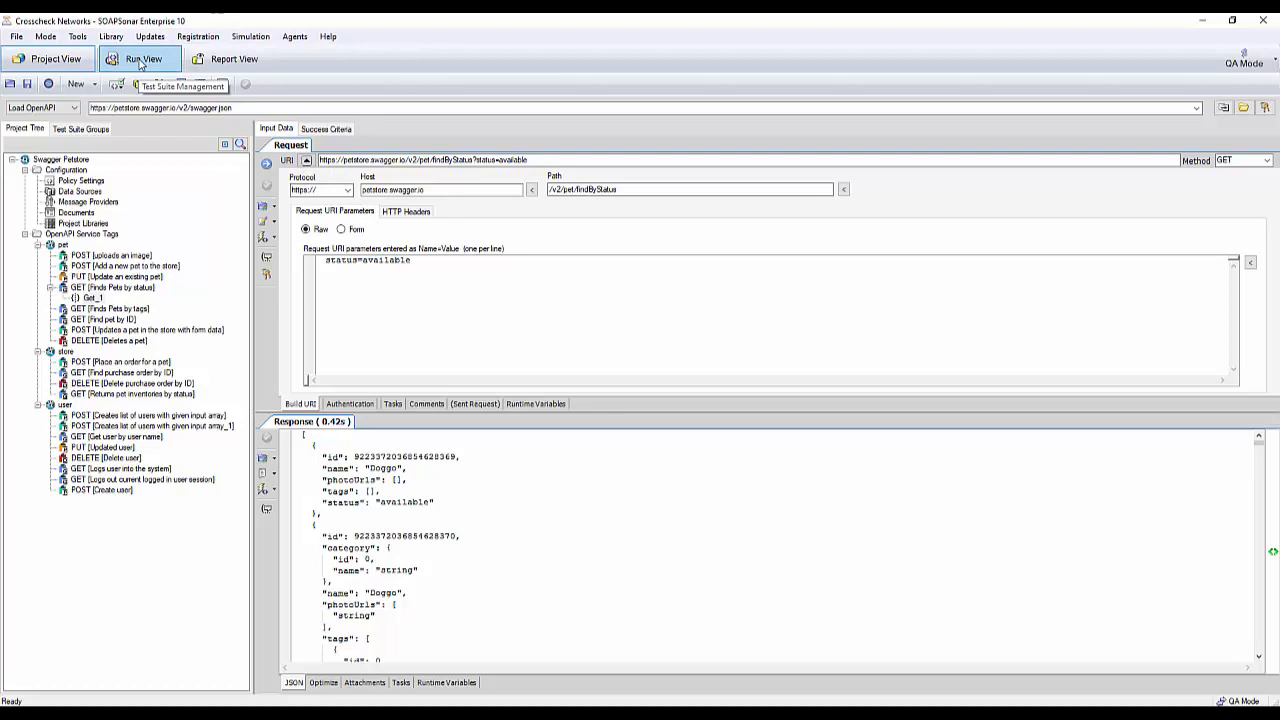
left_click(148, 62)
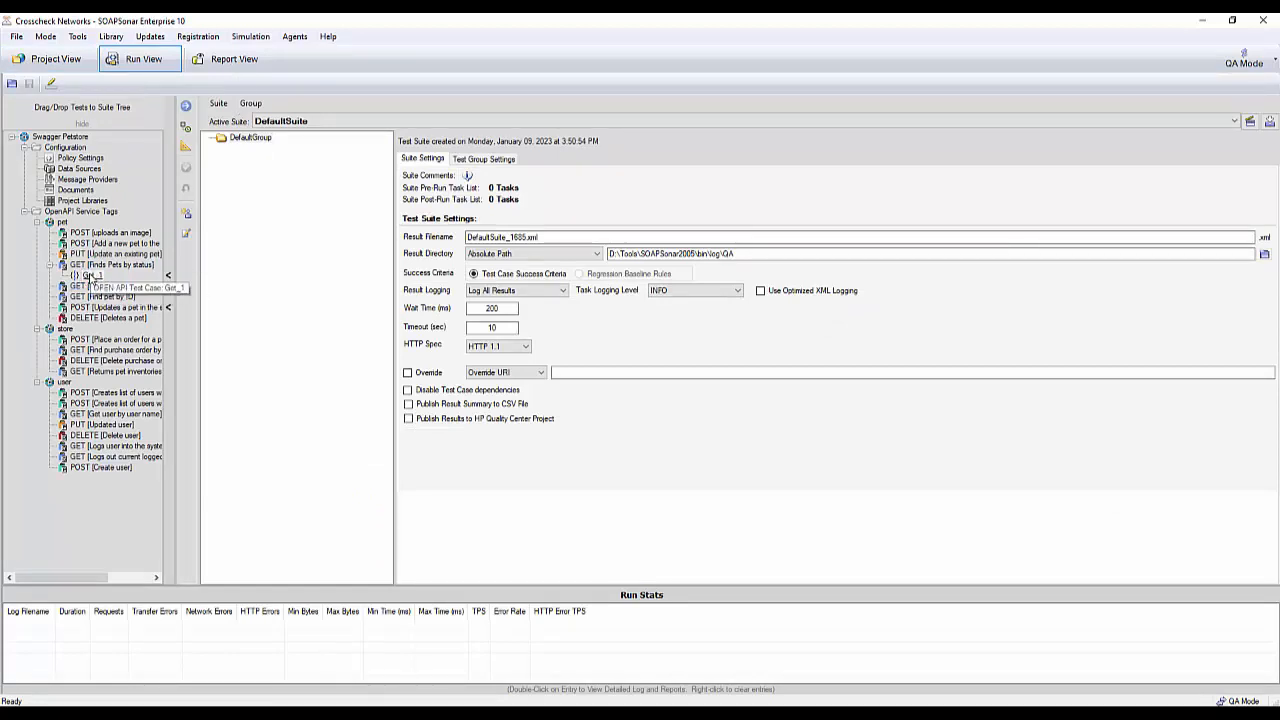
left_click_drag(90, 275, 258, 145)
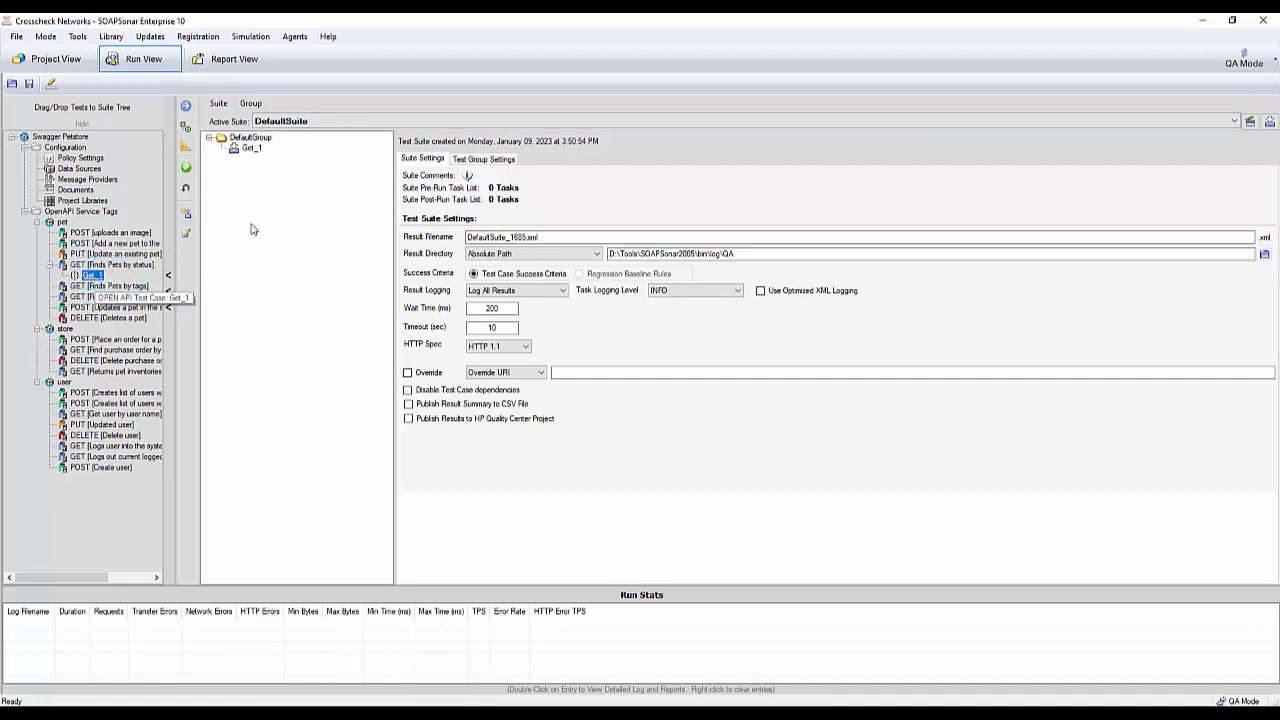
- Rename the suite's DefaultGroup as Group1
left_click(261, 150)
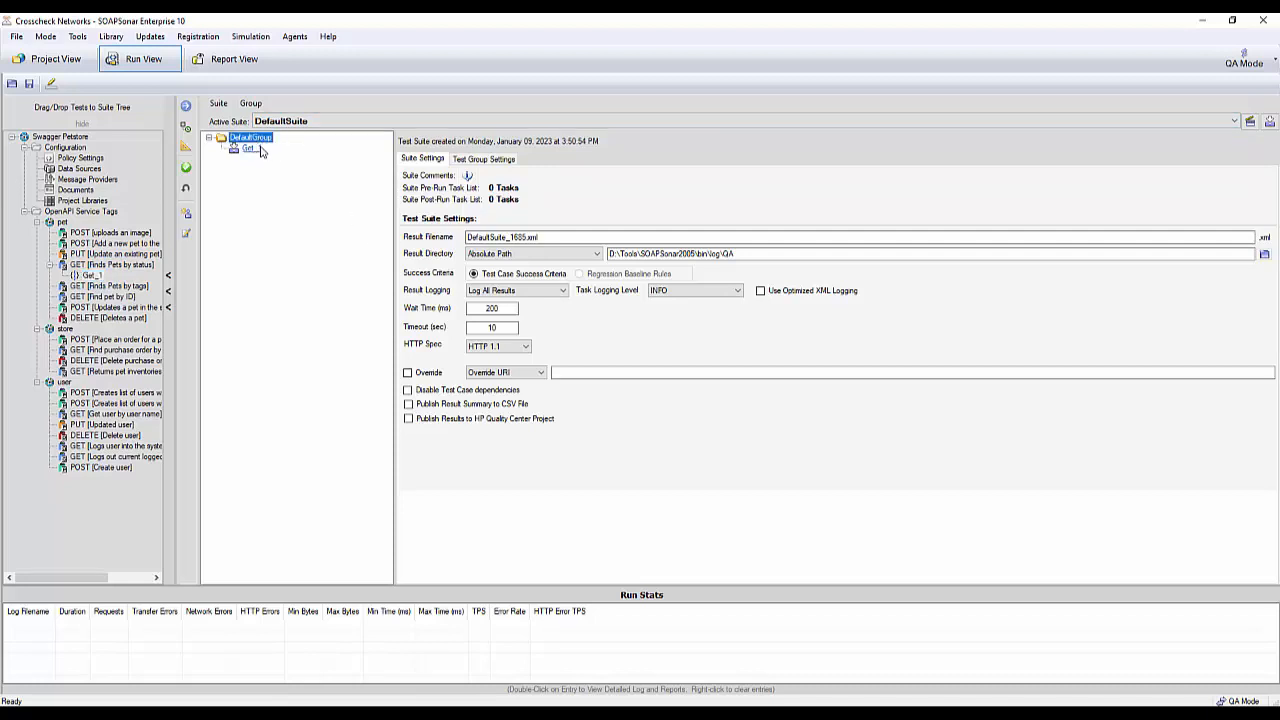
left_click(252, 137)
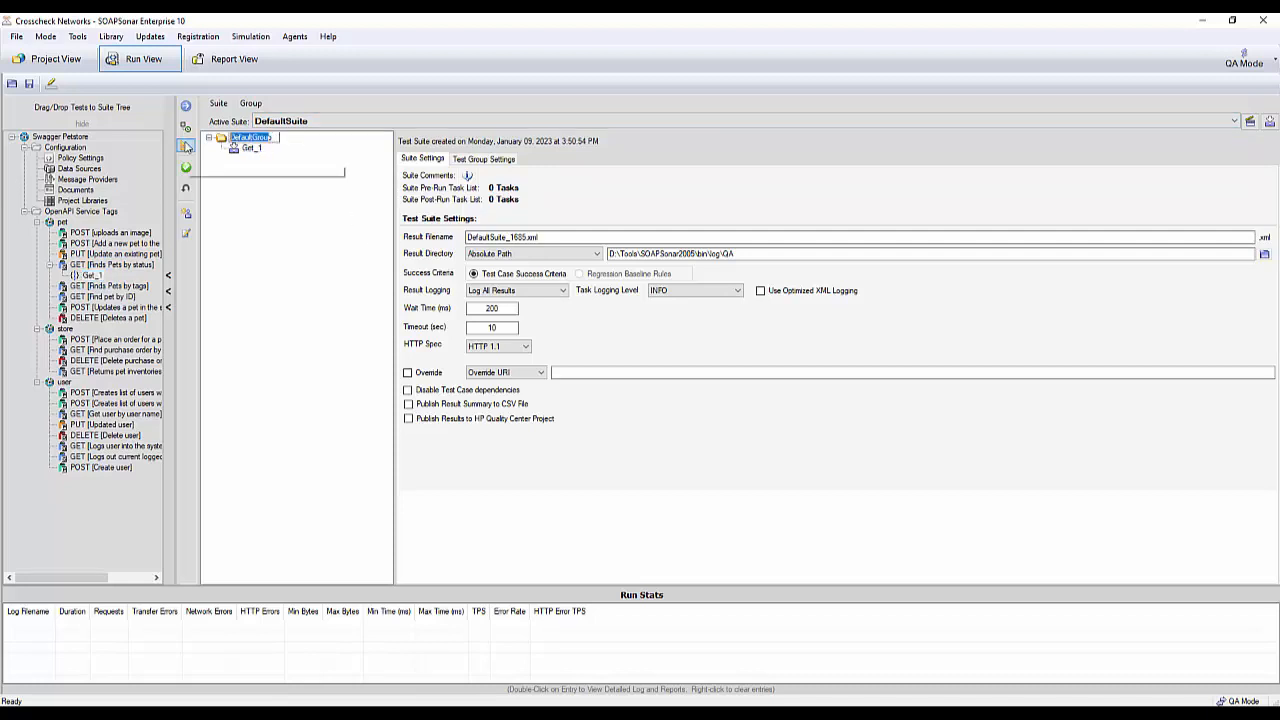
key("Right")
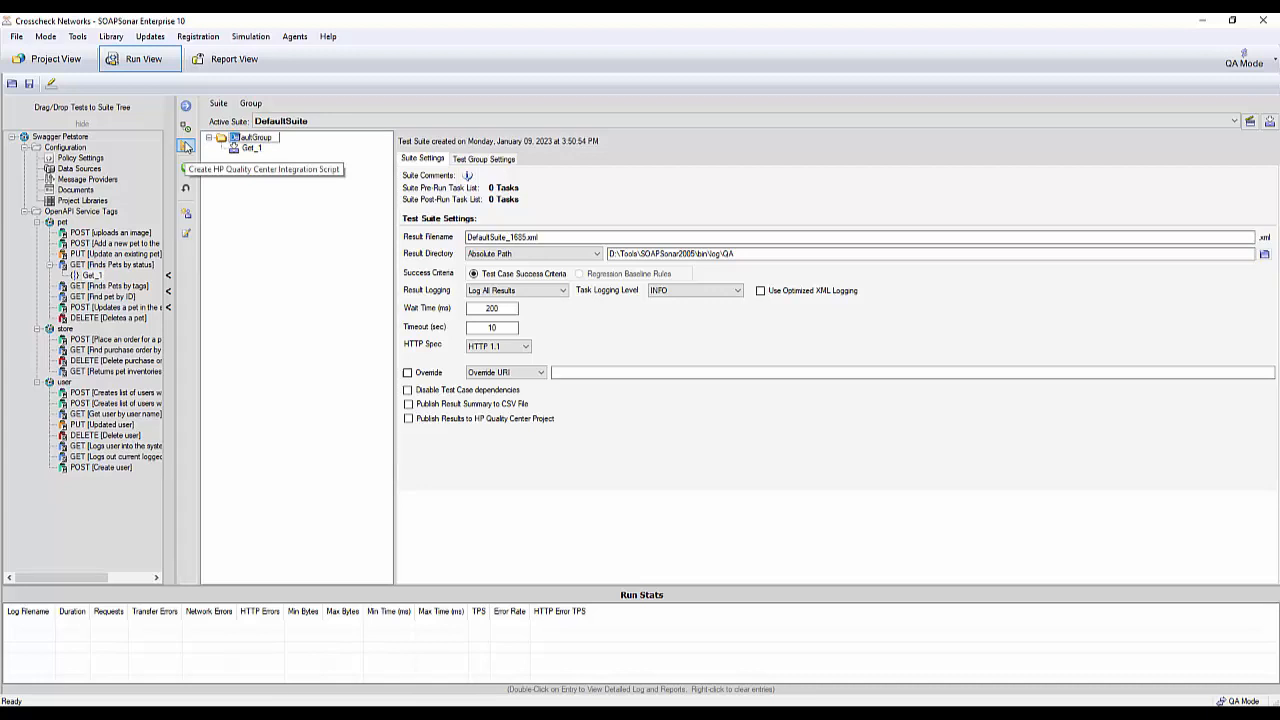
key("Delete")
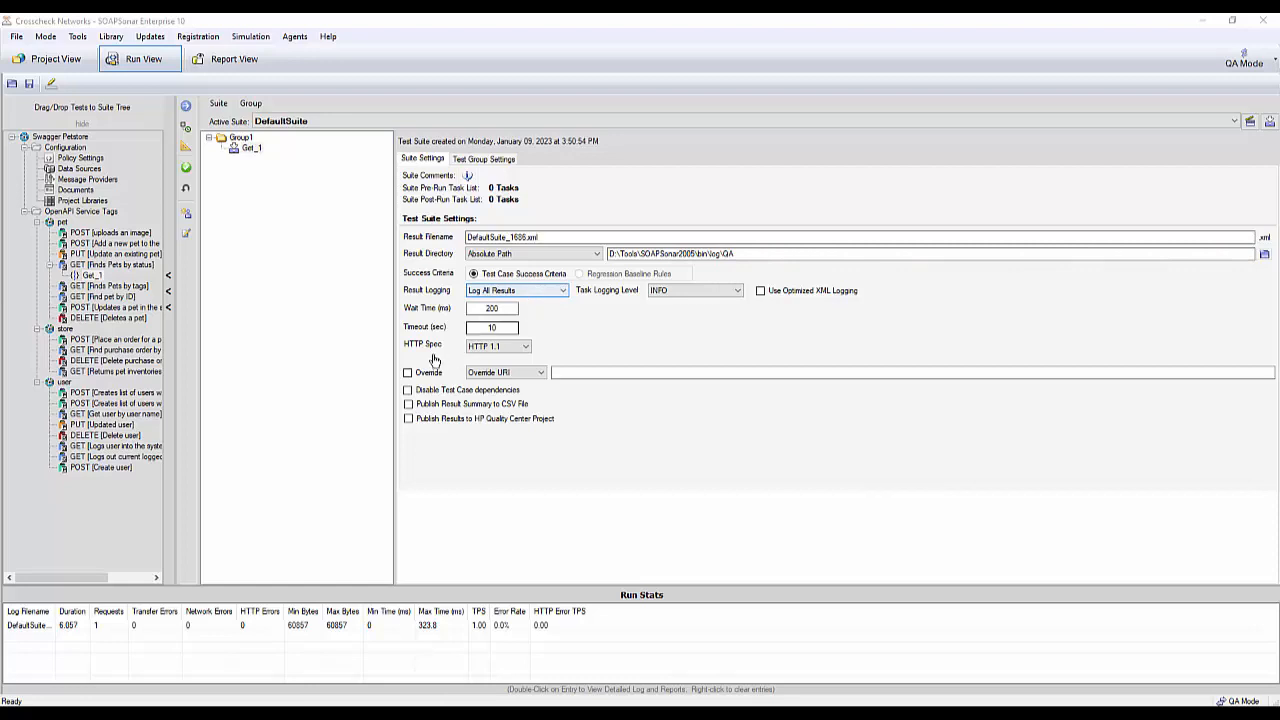
- Check the HTTP spec options in the suite settings and the repeat, conditional testing and logging settings of Group1
left_click(529, 347)
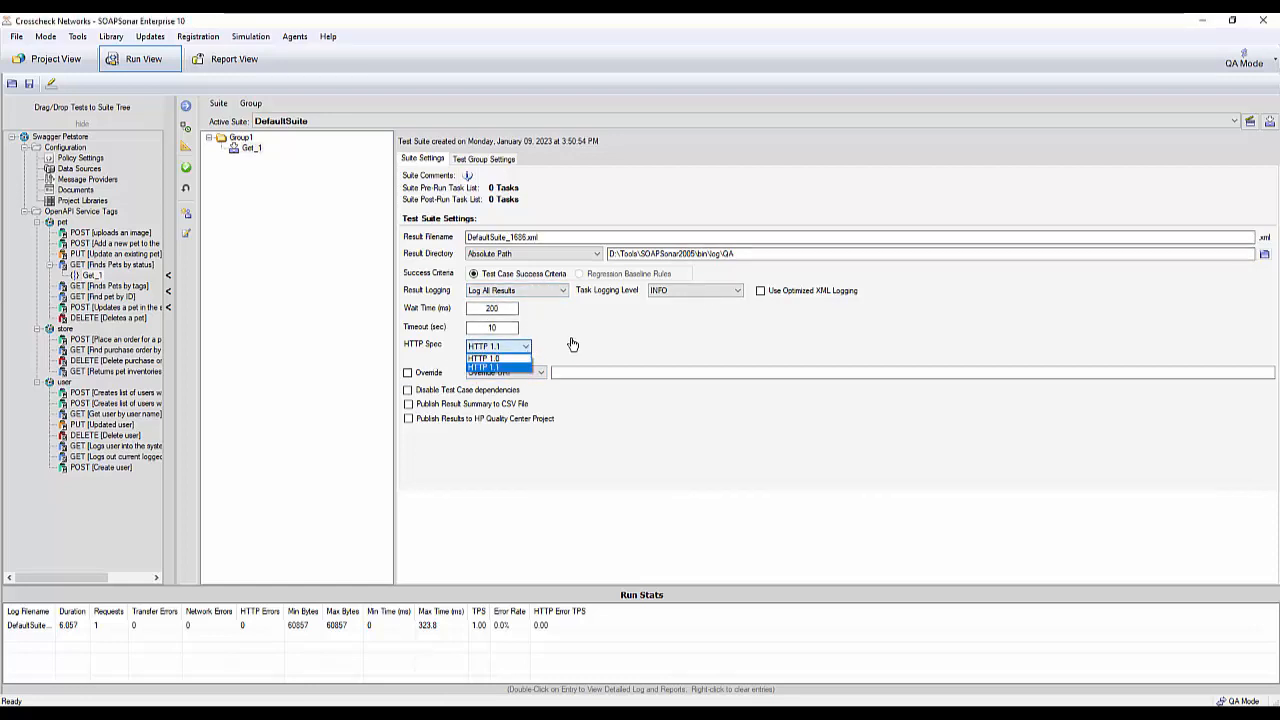
left_click(580, 340)
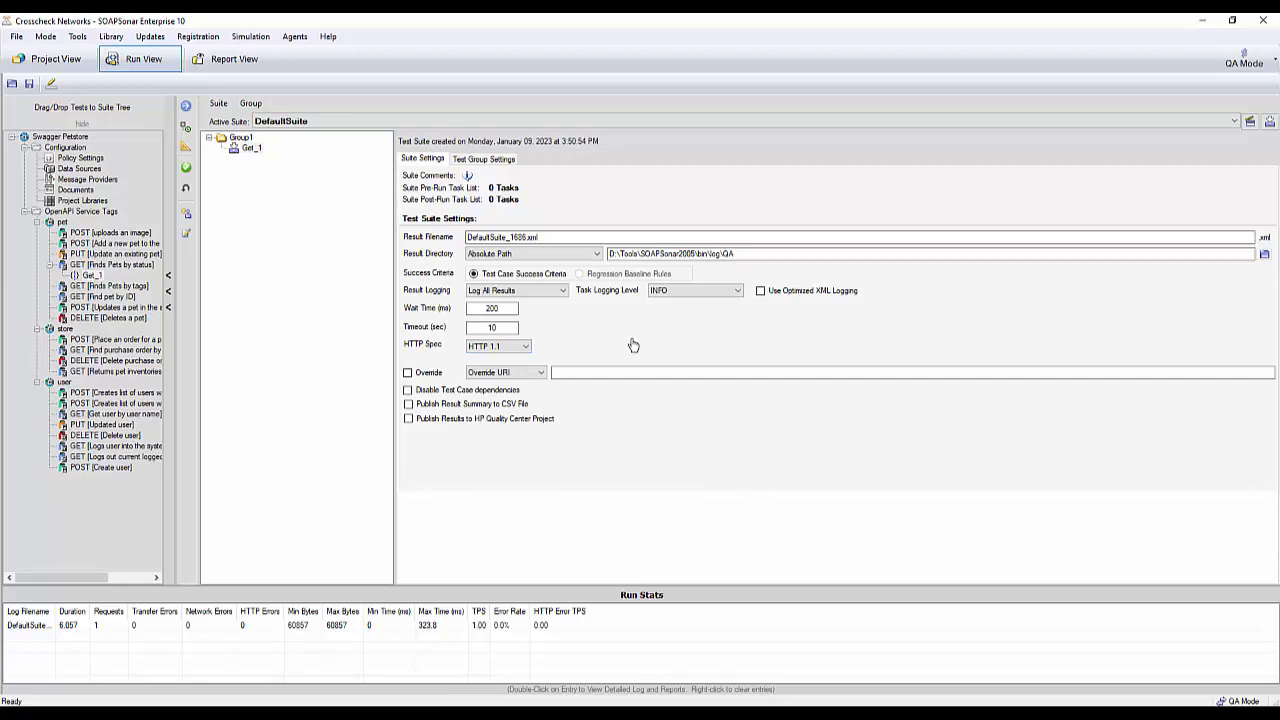
left_click(484, 162)
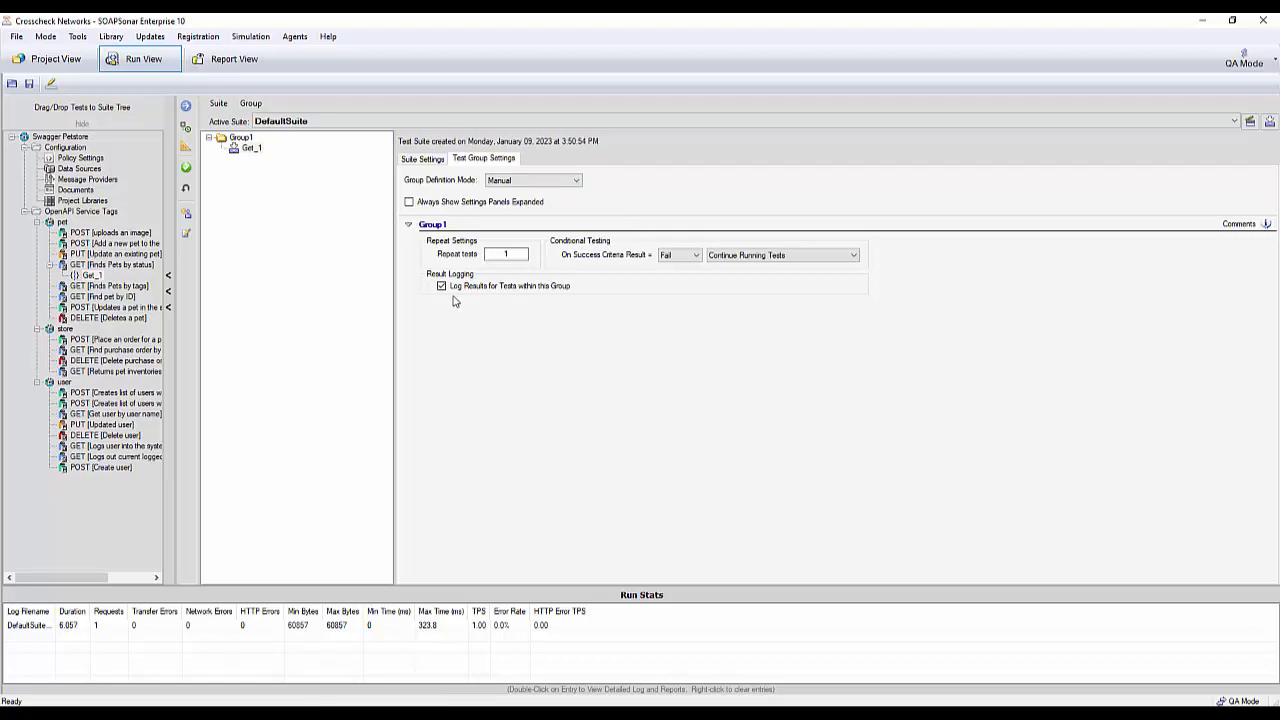
left_click(425, 162)
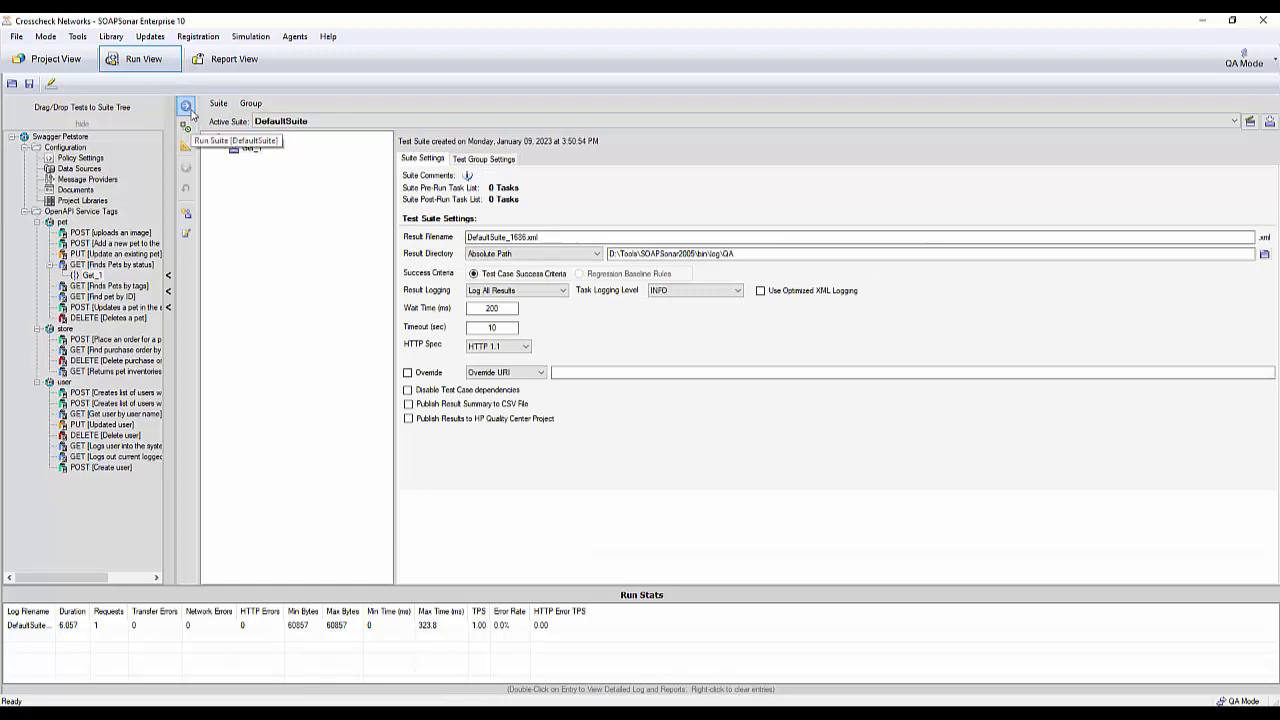
- Run DefaultSuite and open the Get_1 result of this run in Report View
left_click(185, 105)
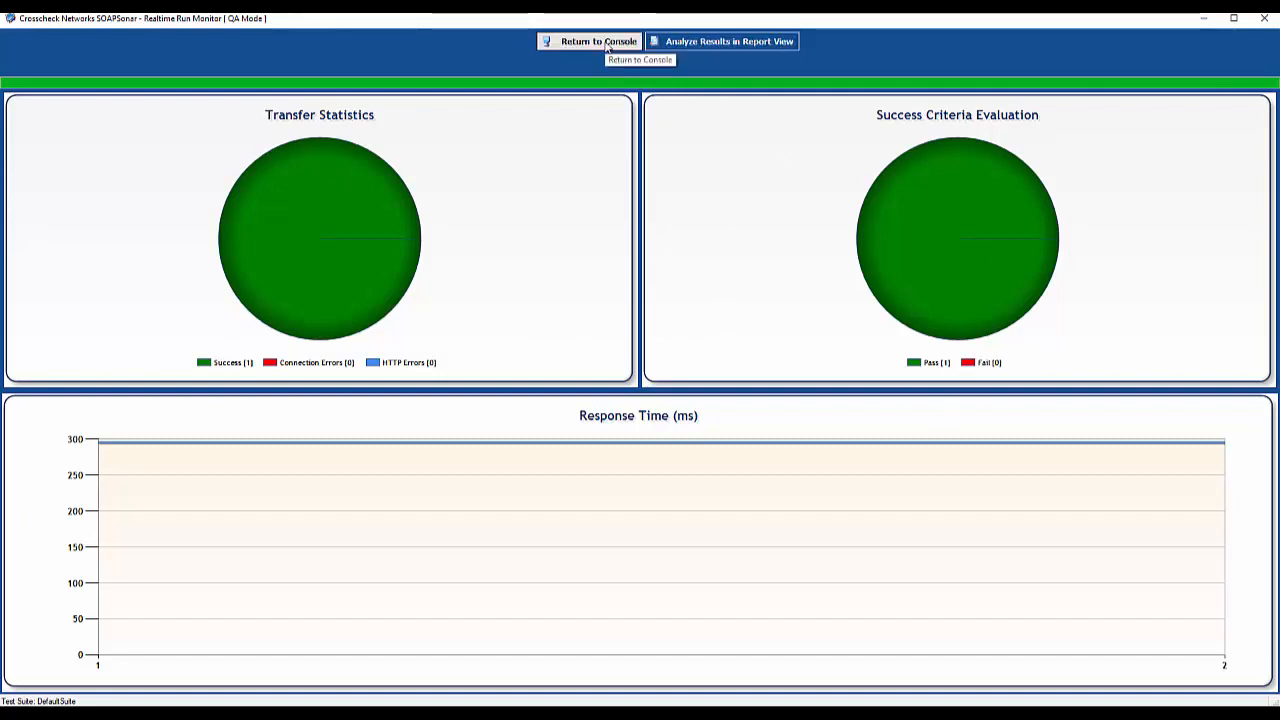
left_click(737, 42)
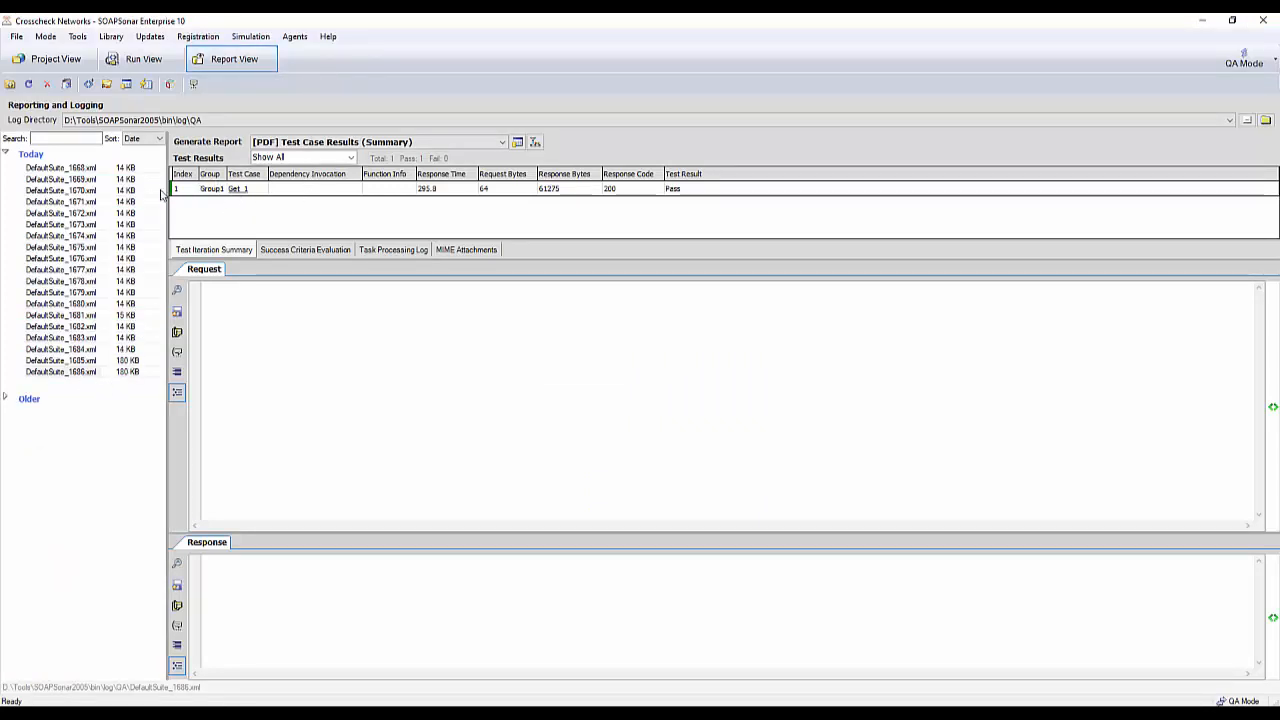
left_click(350, 190)
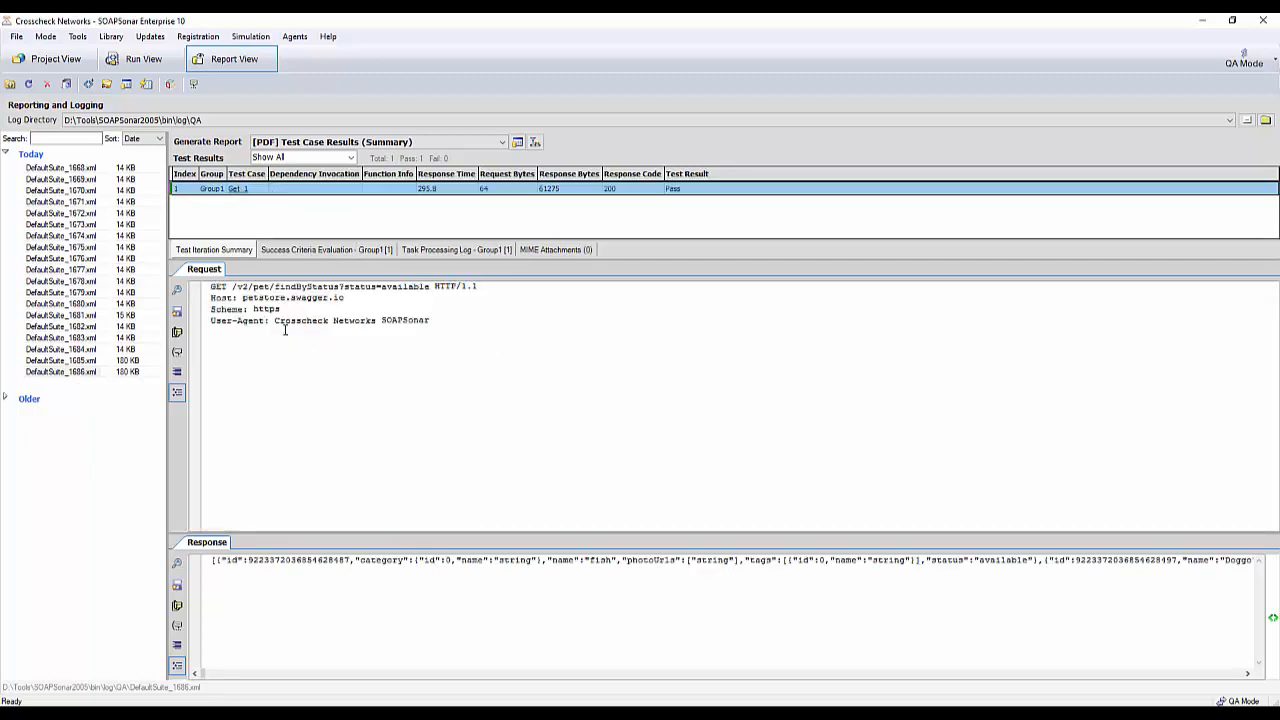
- Examine the logged Get_1 request and the success criteria evaluation, ending on the test iteration summary
double_click(437, 288)
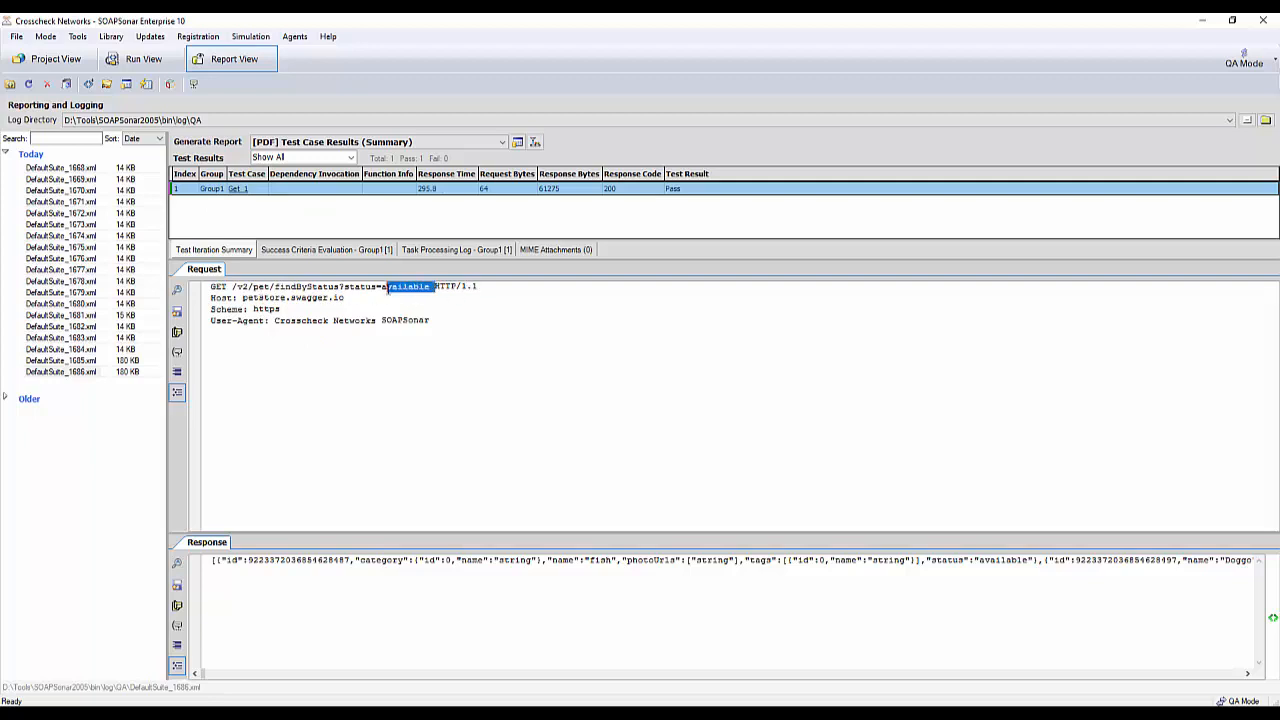
left_click(575, 358)
left_click(306, 252)
left_click(212, 250)
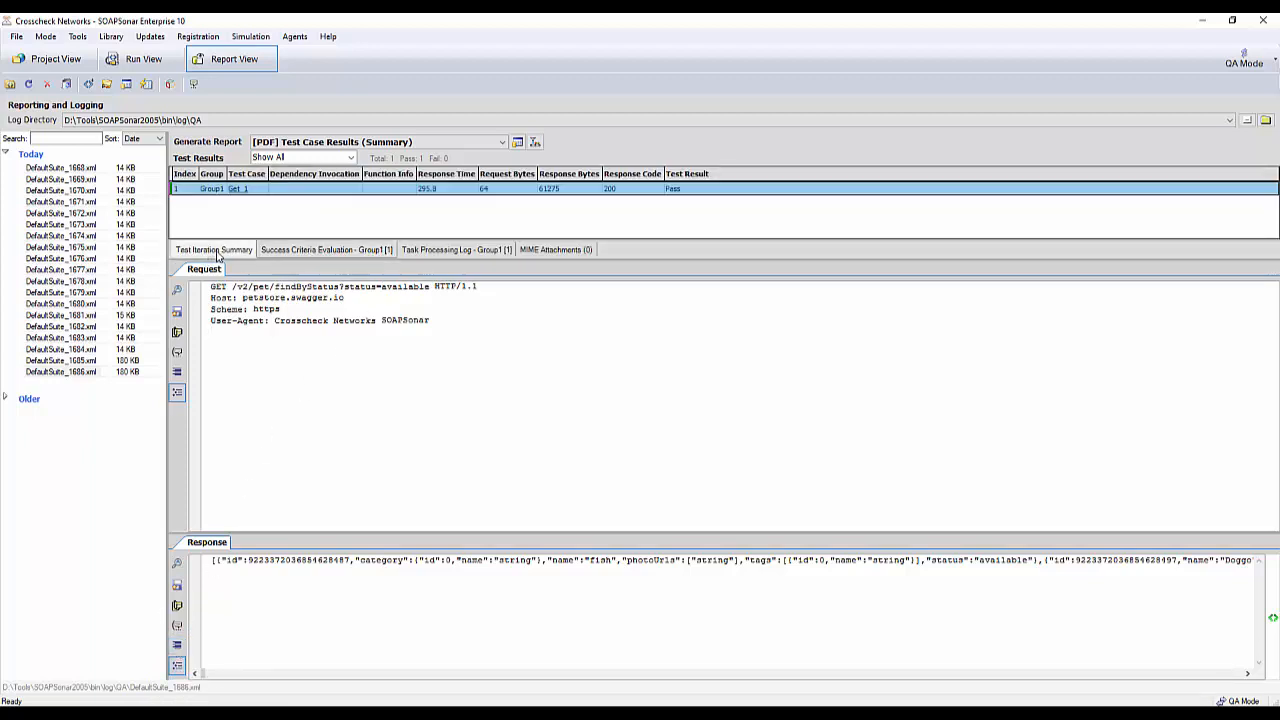
- Generate the [PDF] Test Case Results (Summary) report, review its charts and test results, and close the report viewer
left_click(497, 142)
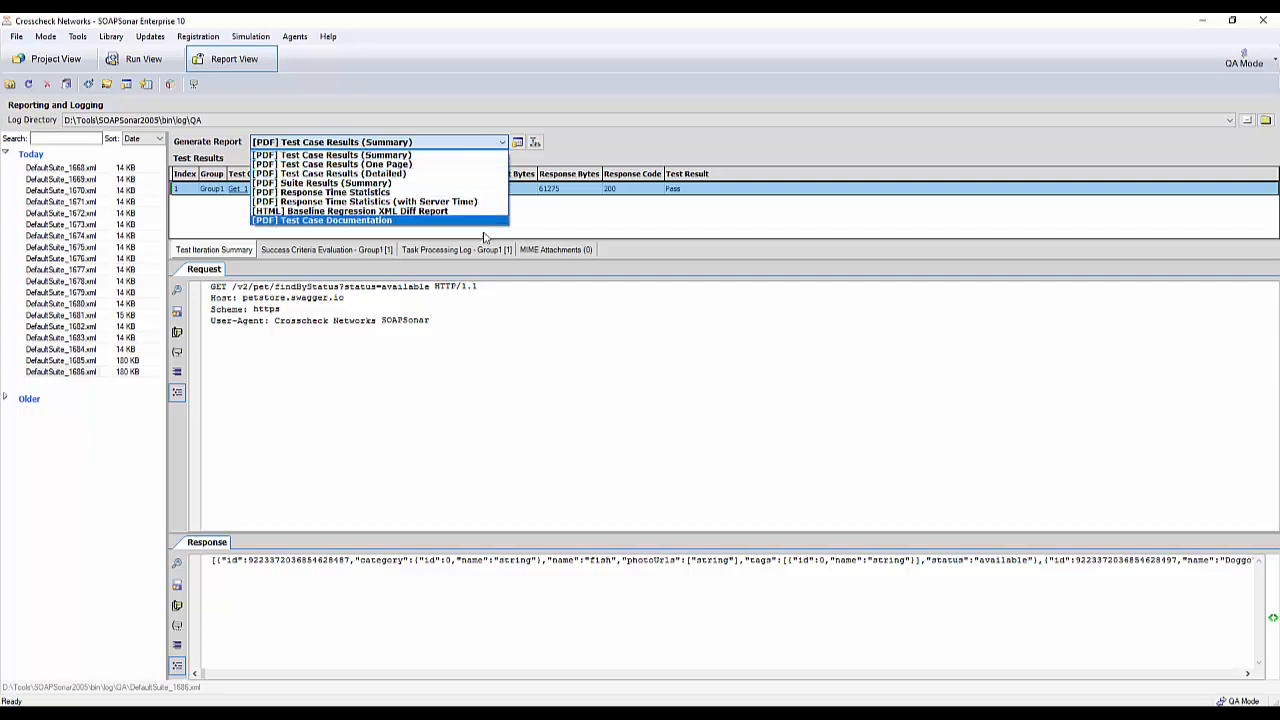
left_click(470, 156)
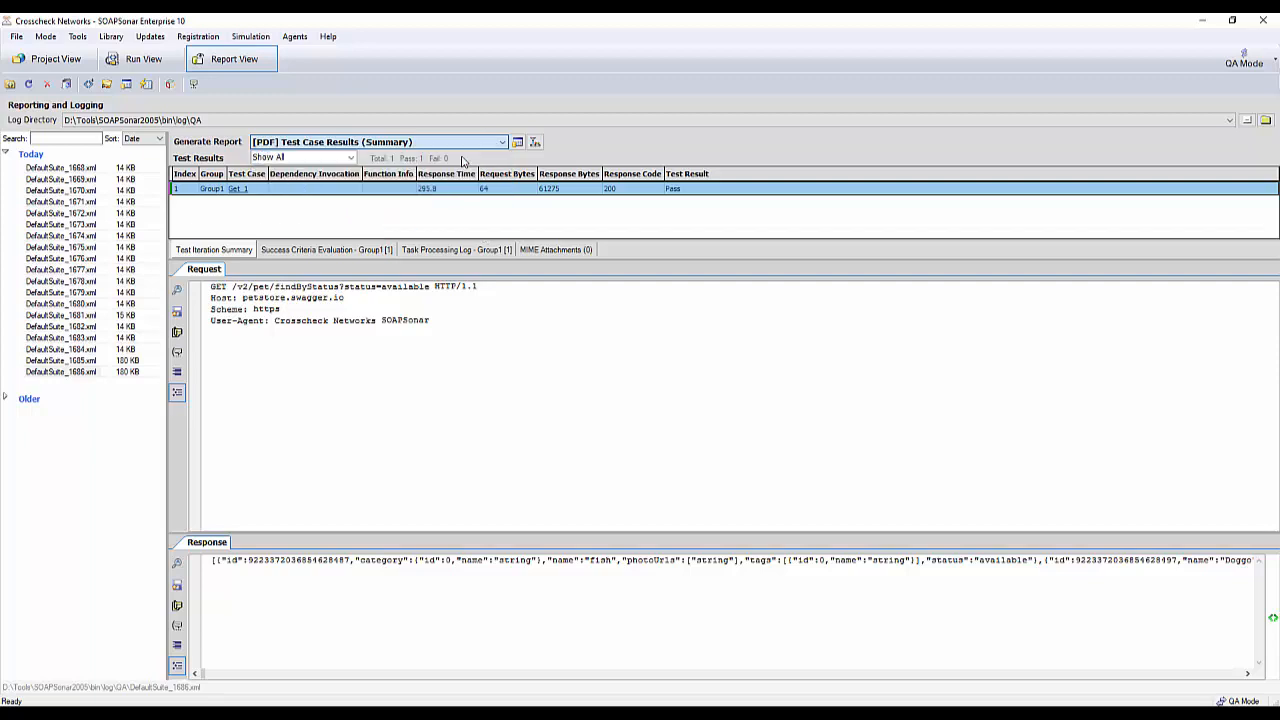
left_click(518, 144)
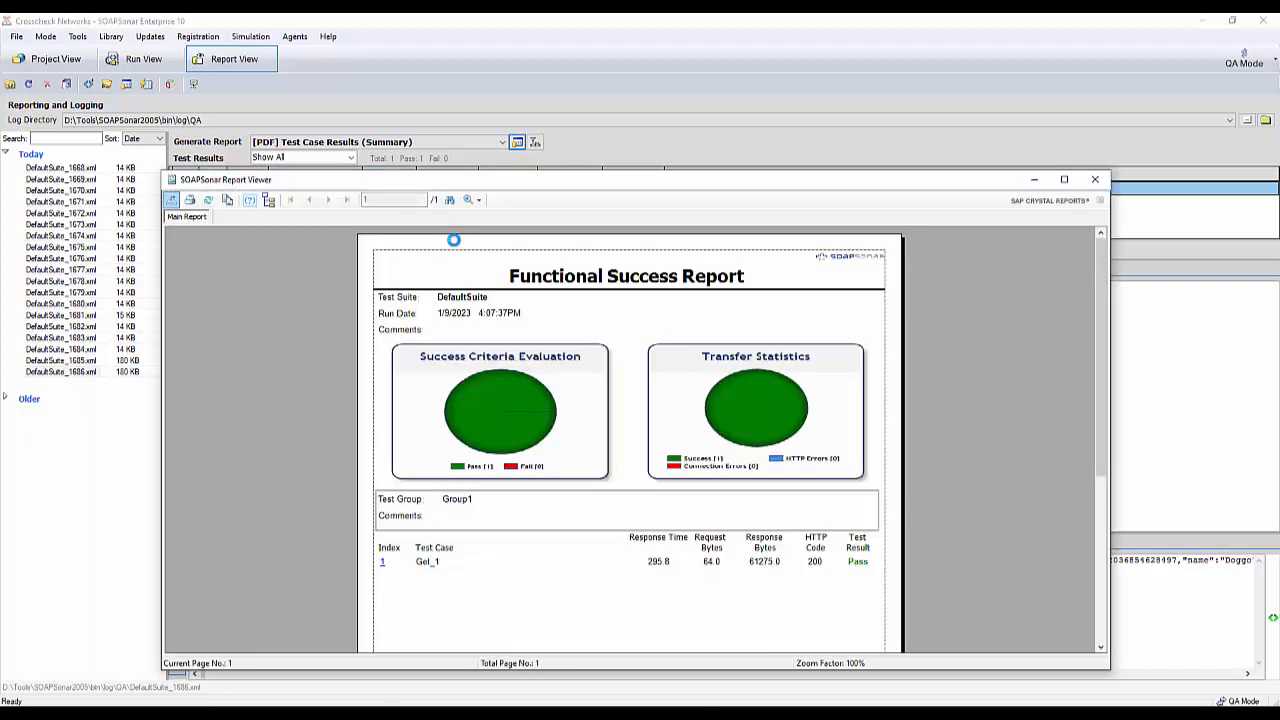
left_click_drag(592, 180, 592, 61)
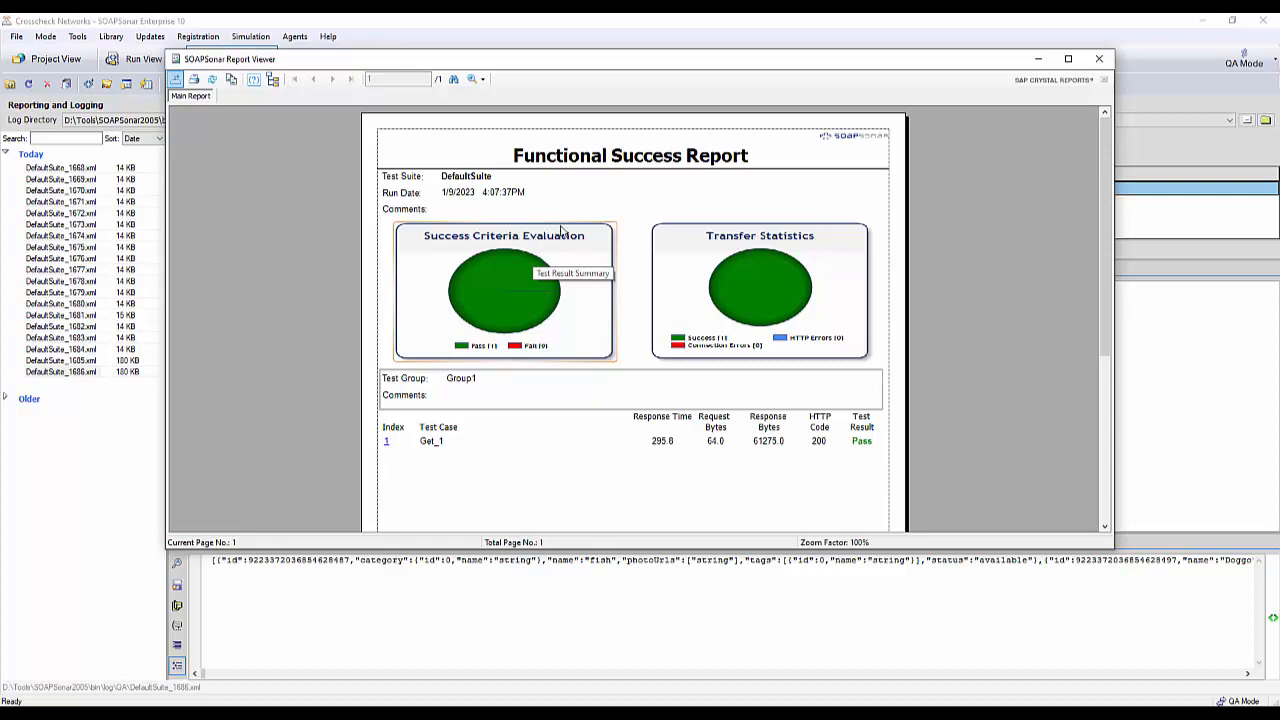
left_click(1099, 59)
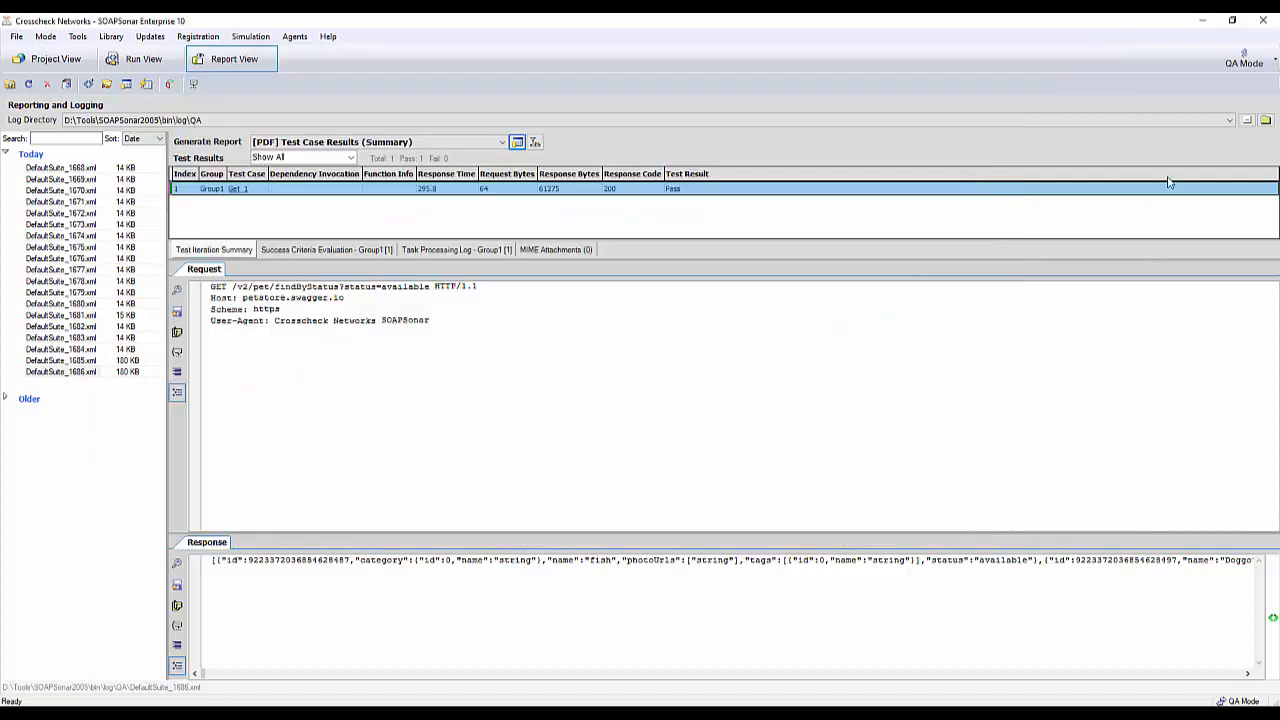
- Revisit the run suite and the logged report, check the export formats for the test results, and return to Project View
left_click(47, 64)
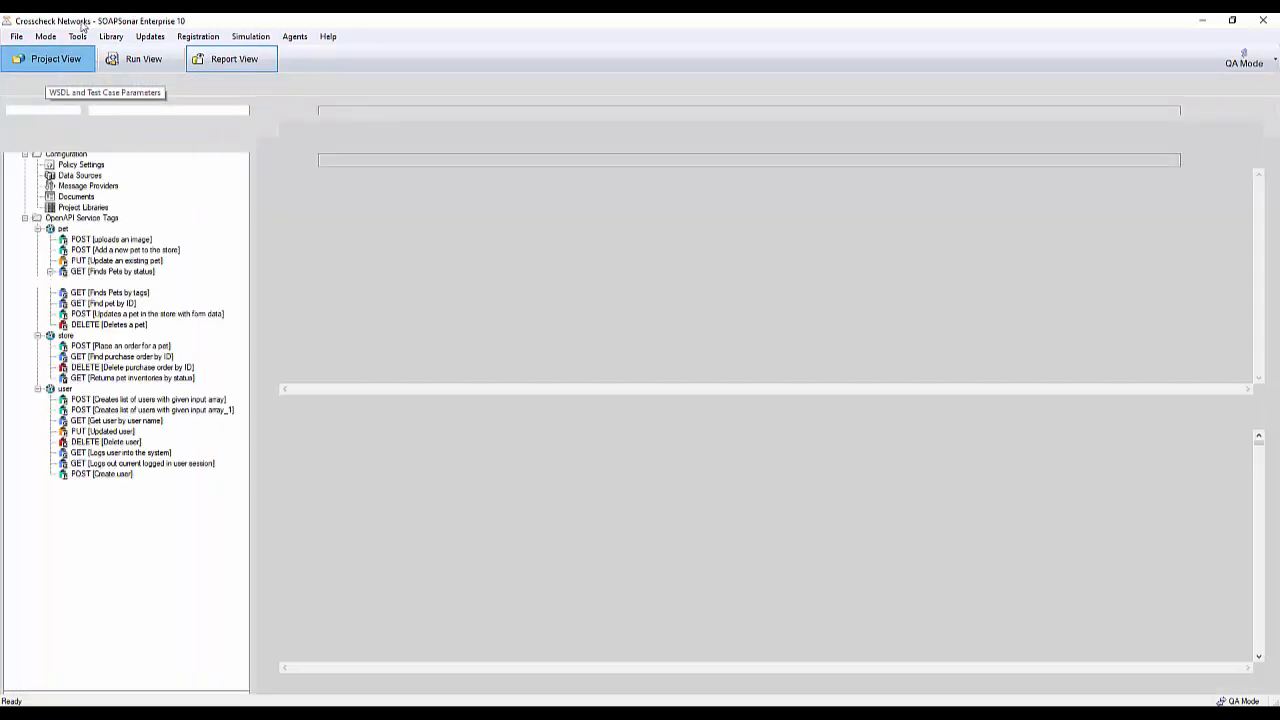
left_click(158, 62)
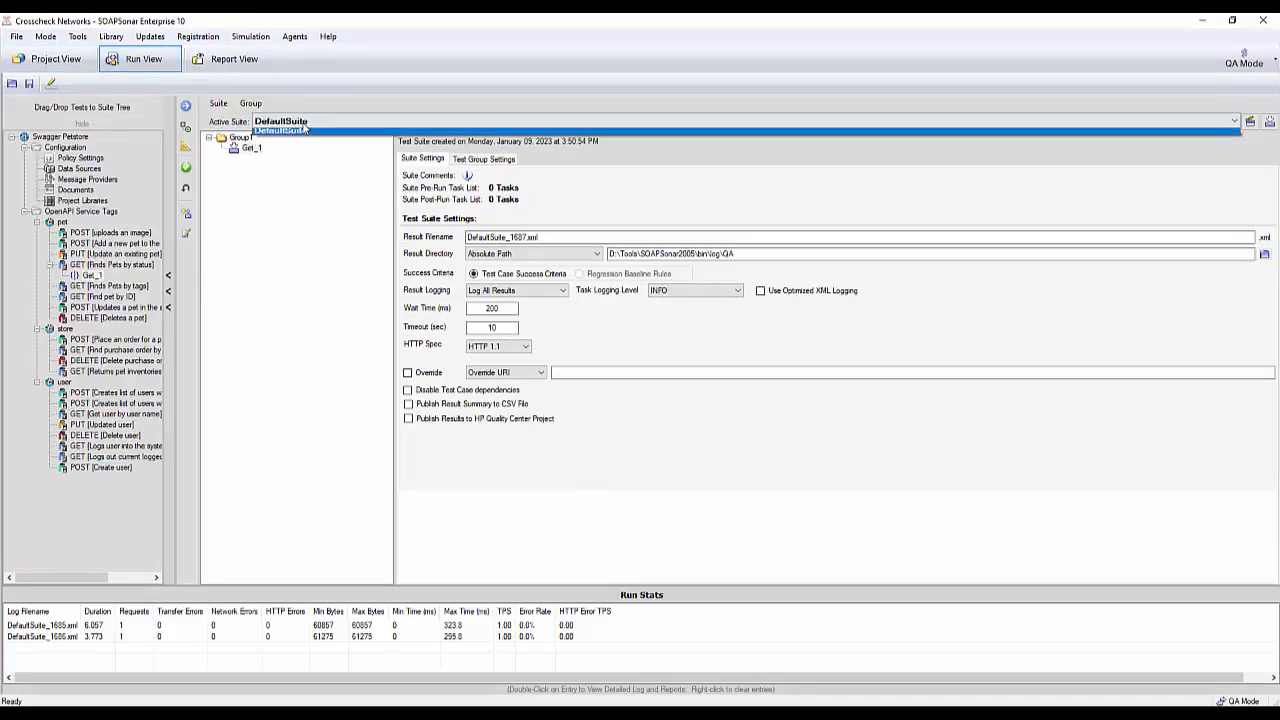
left_click(226, 68)
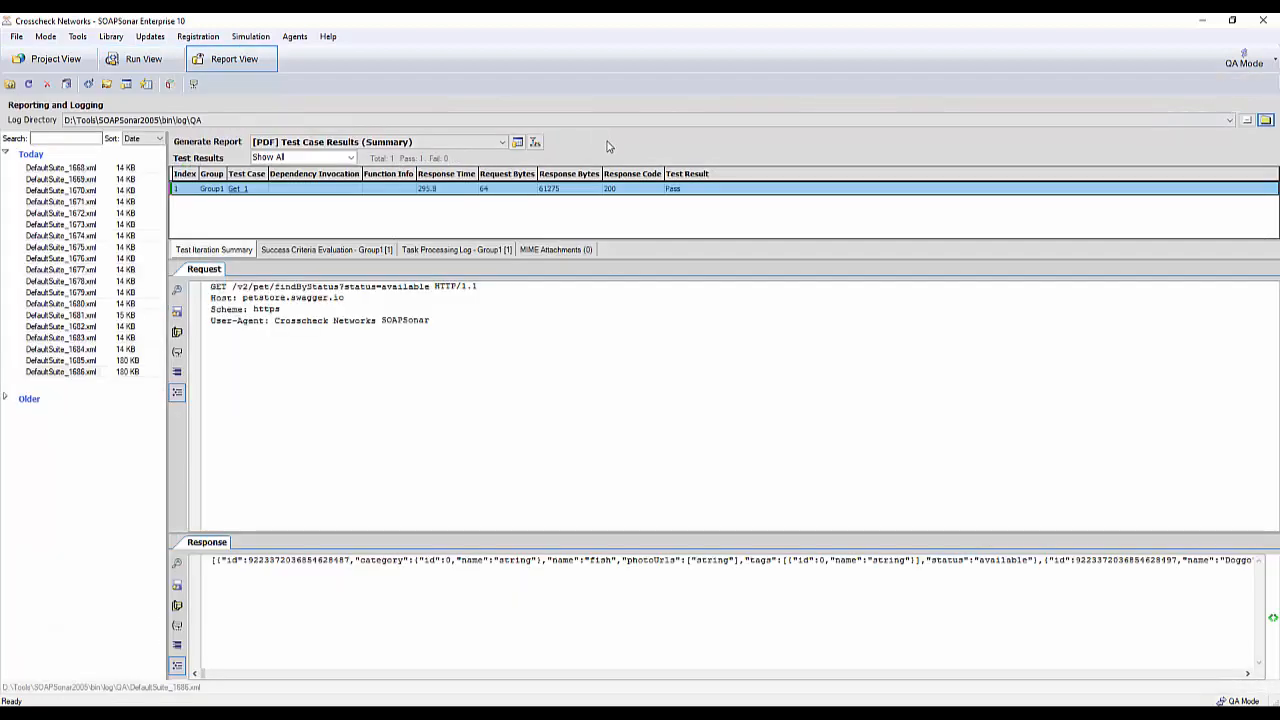
right_click(477, 204)
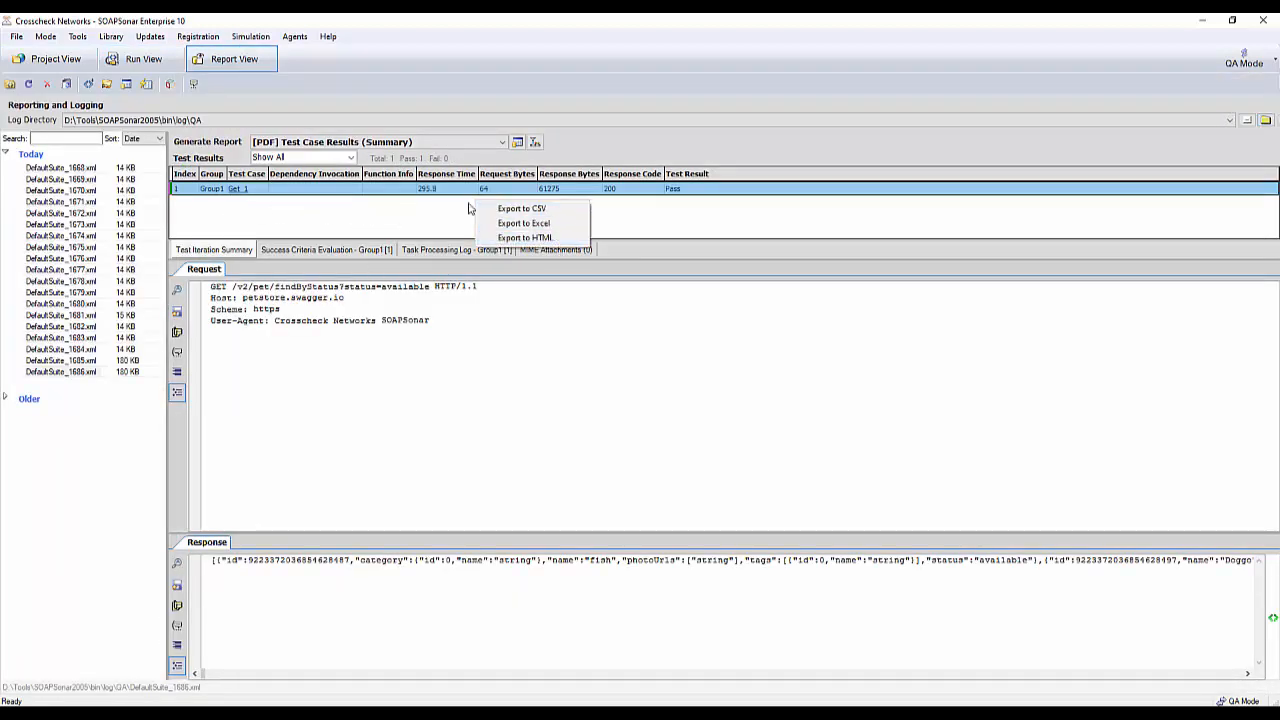
left_click(366, 227)
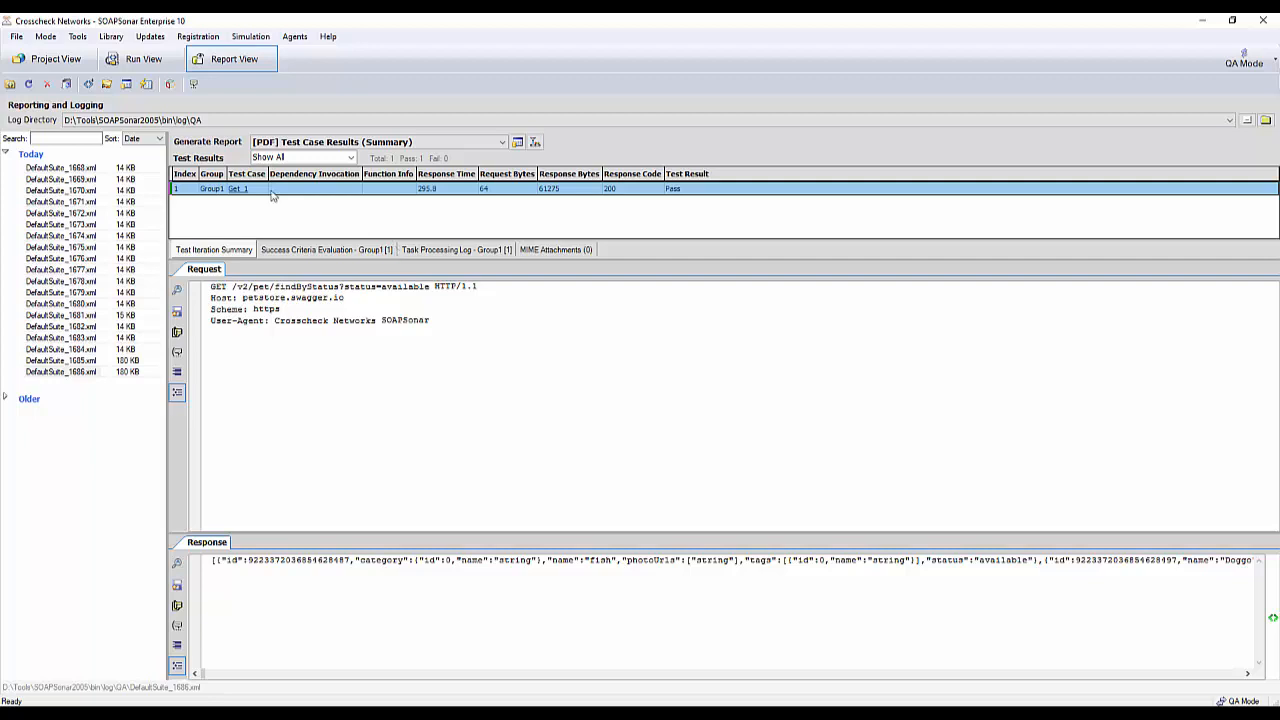
left_click(50, 60)
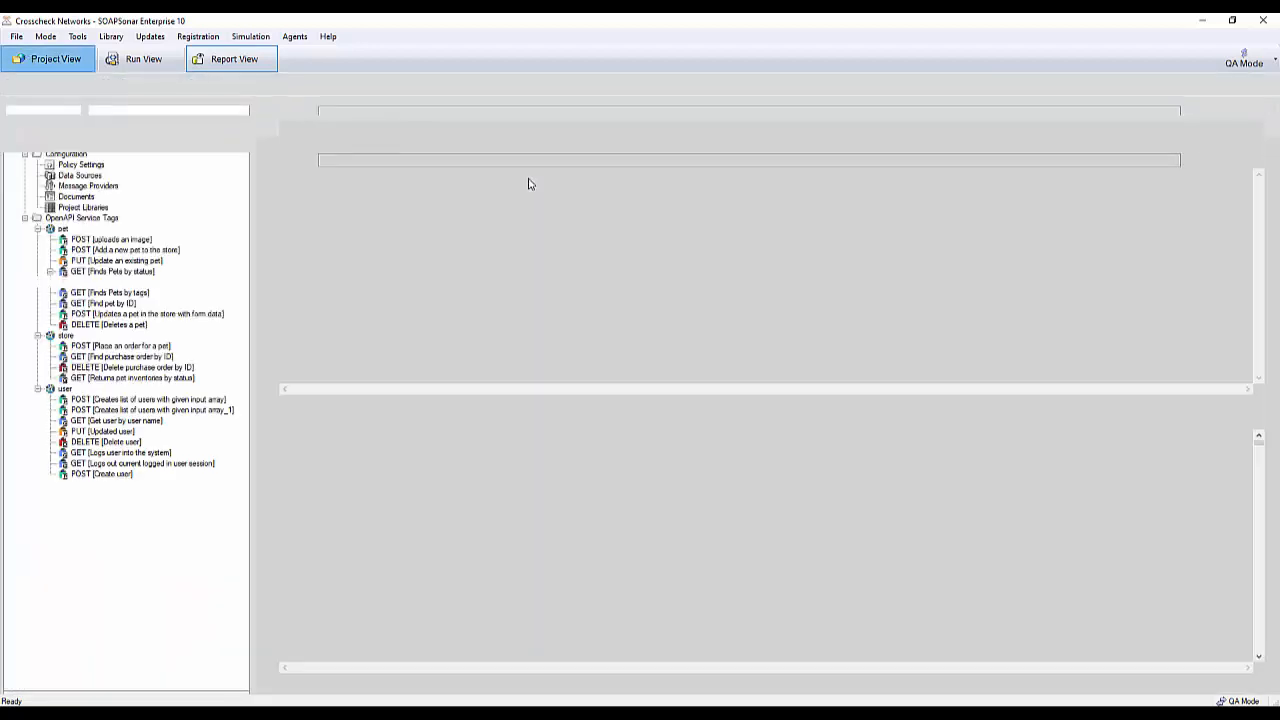